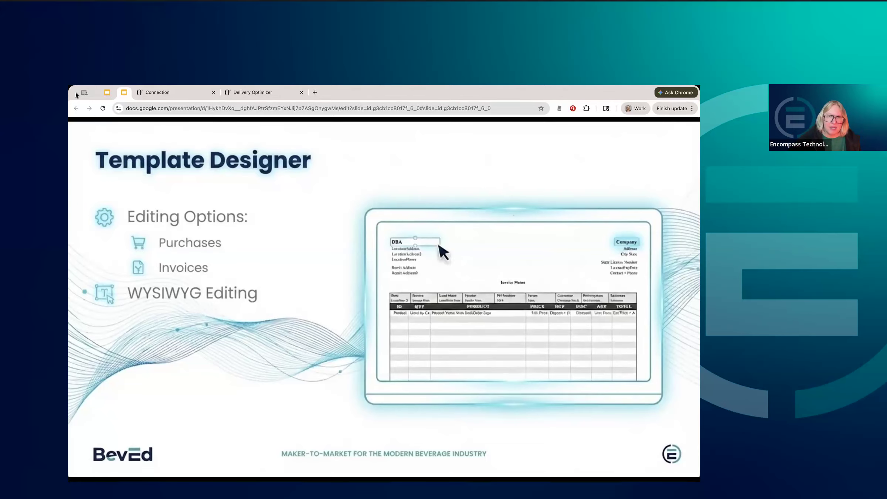
key("Right")
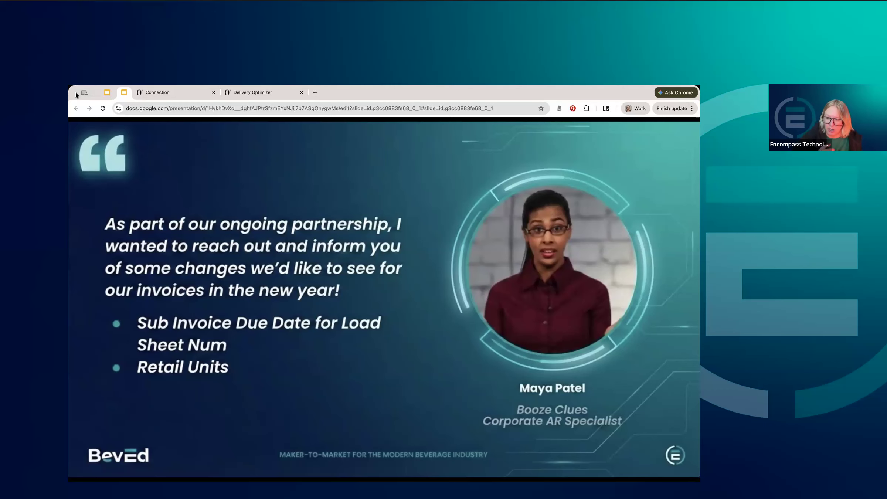
key("Right")
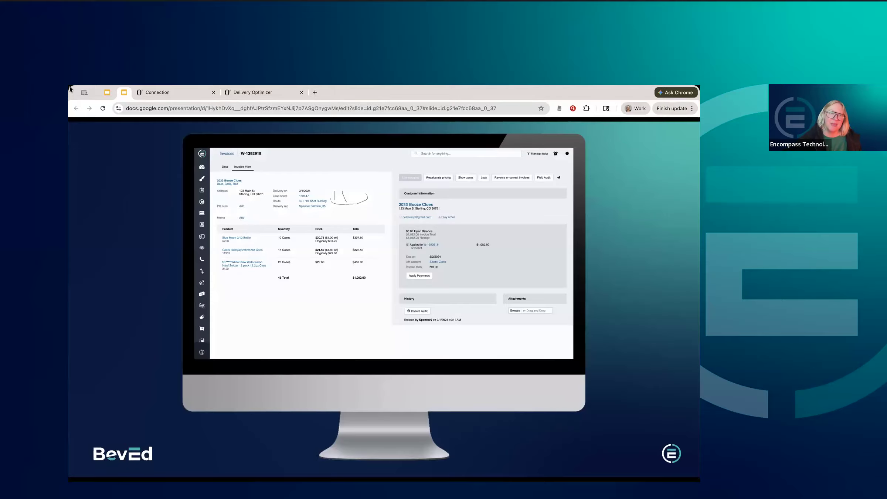
Switch to the Encompass Connection page and collapse its navigation sidebar.
left_click(182, 92)
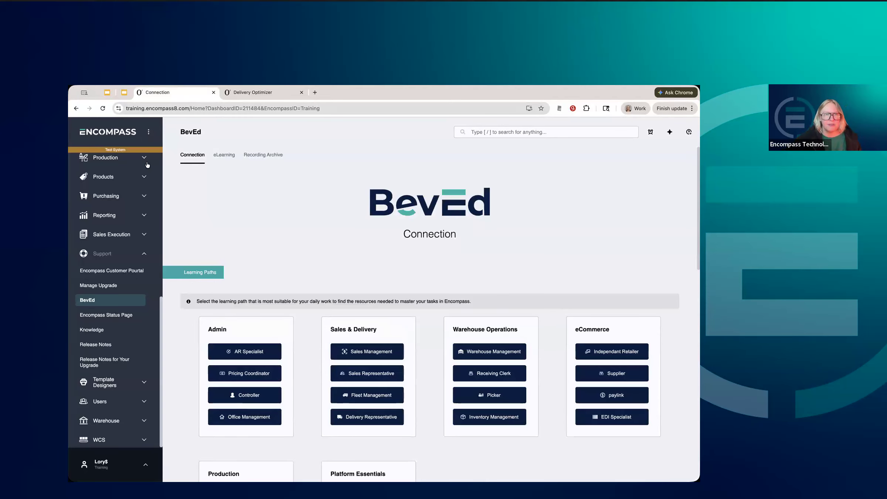
left_click(146, 132)
left_click(177, 154)
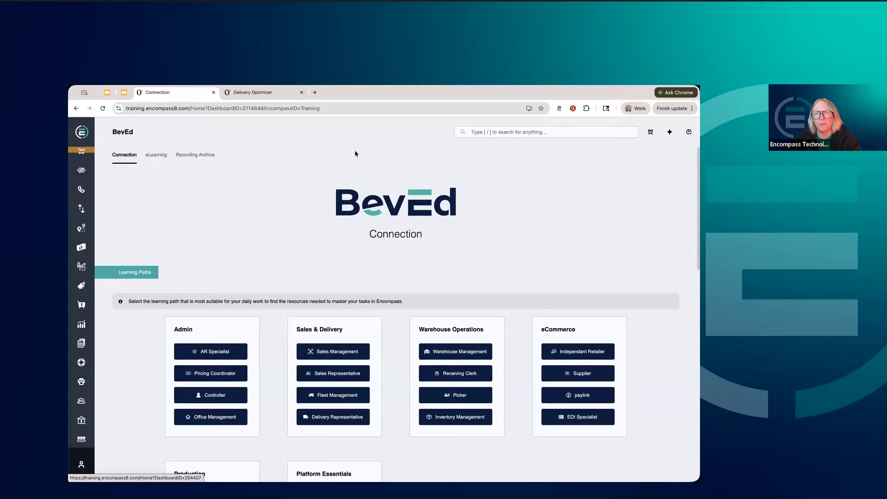
Search for "Location" and open the Locations table.
left_click(506, 133)
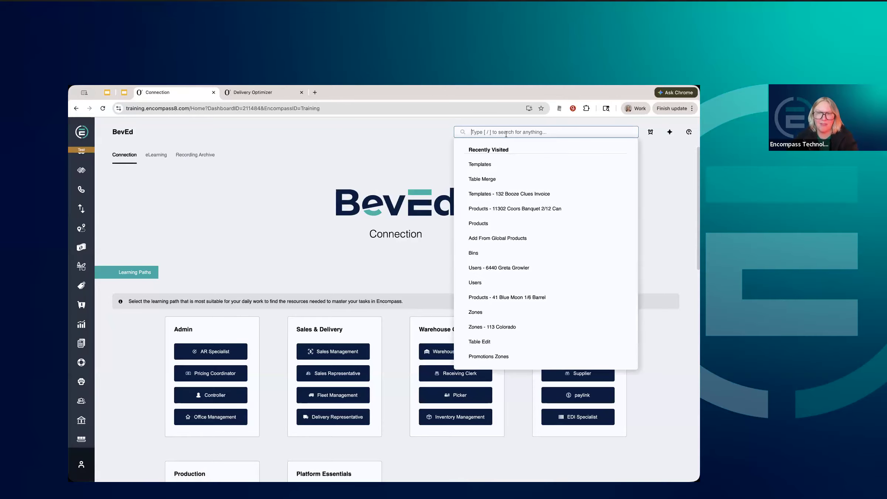
type("Location")
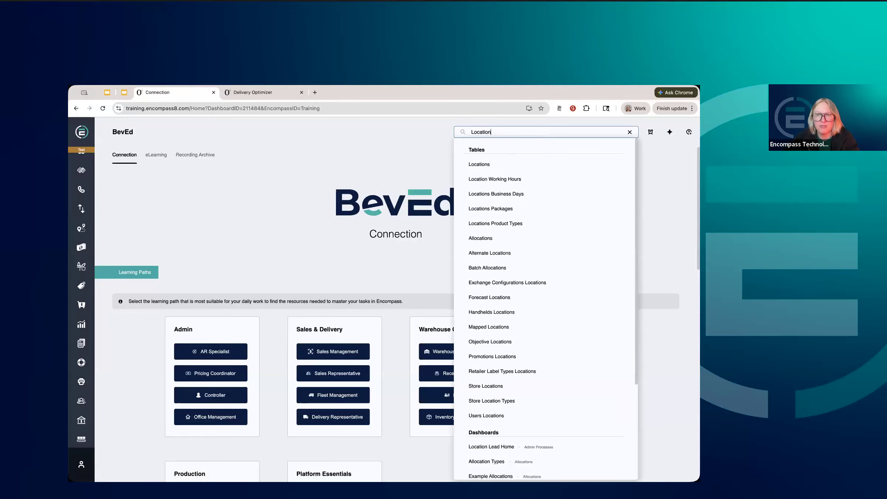
left_click(489, 164)
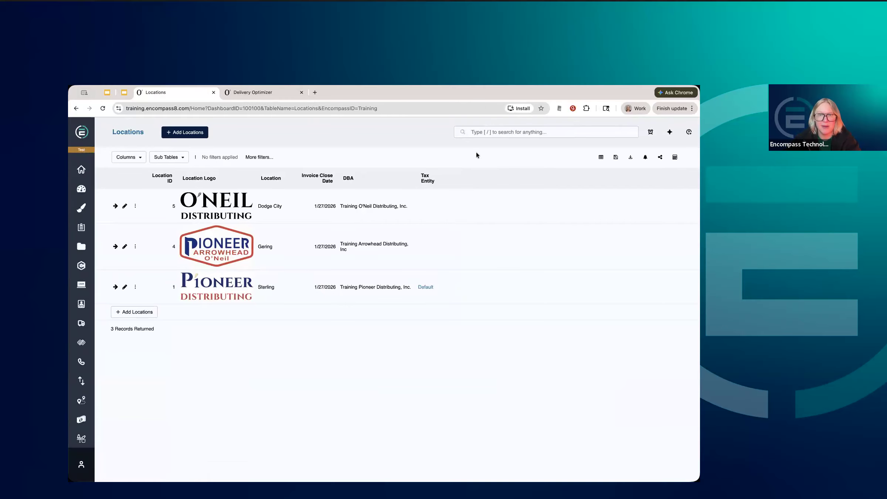
Insert the Document Template column between DBA and Tax Entity, and open the Sterling location's Pioneer default template record.
left_click(418, 167)
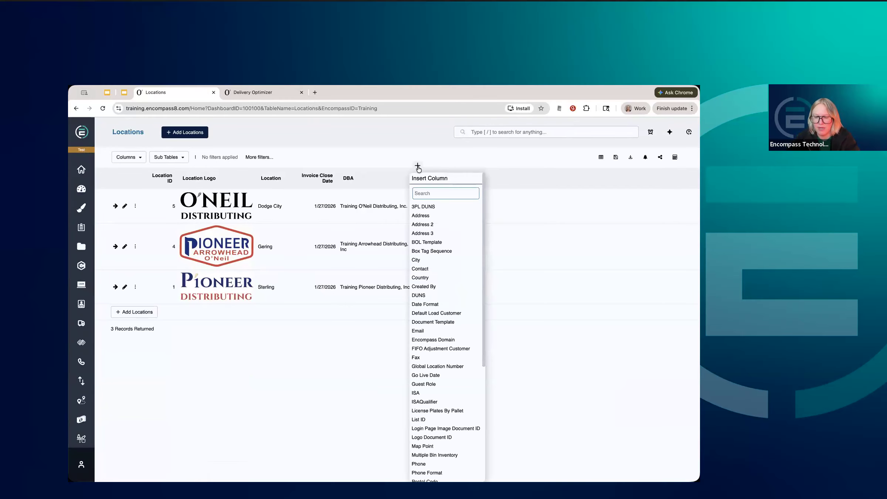
type("Doc")
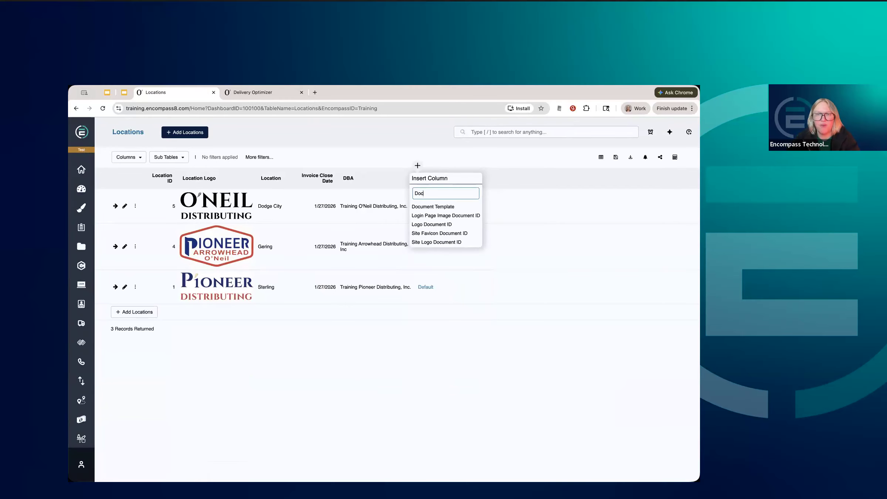
left_click(419, 210)
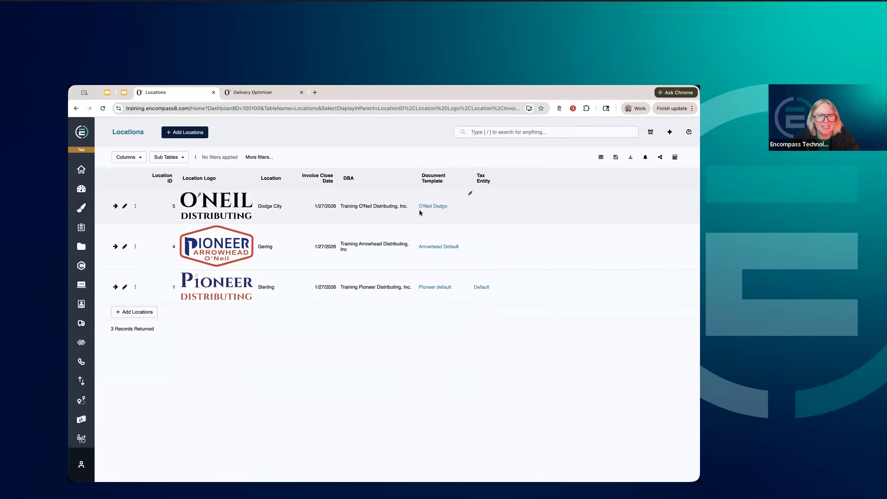
left_click(439, 287)
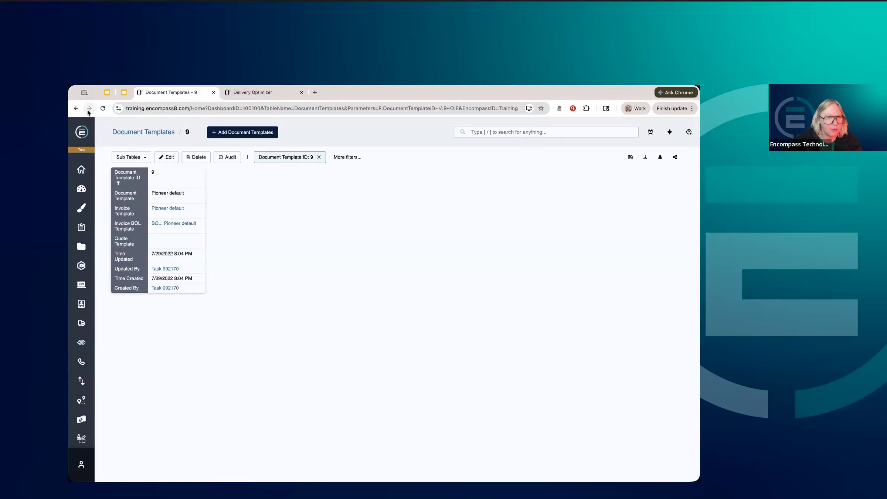
Open the Chains table and filter the Chain column by "Booze" to show the Booze Clues chain.
left_click(515, 133)
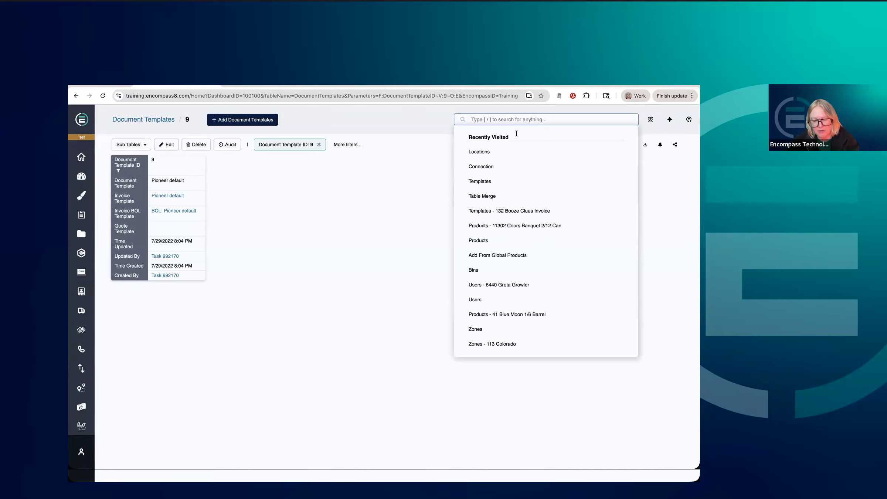
type("Cha")
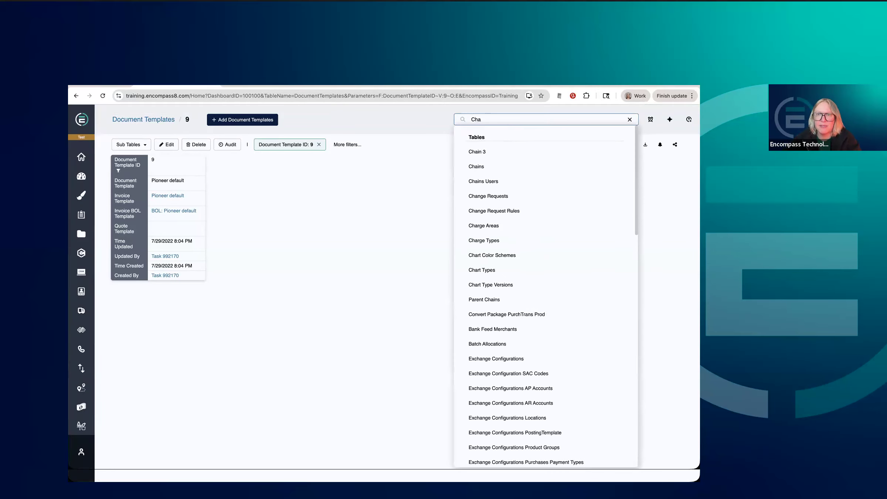
left_click(487, 173)
left_click(188, 169)
type("Booze")
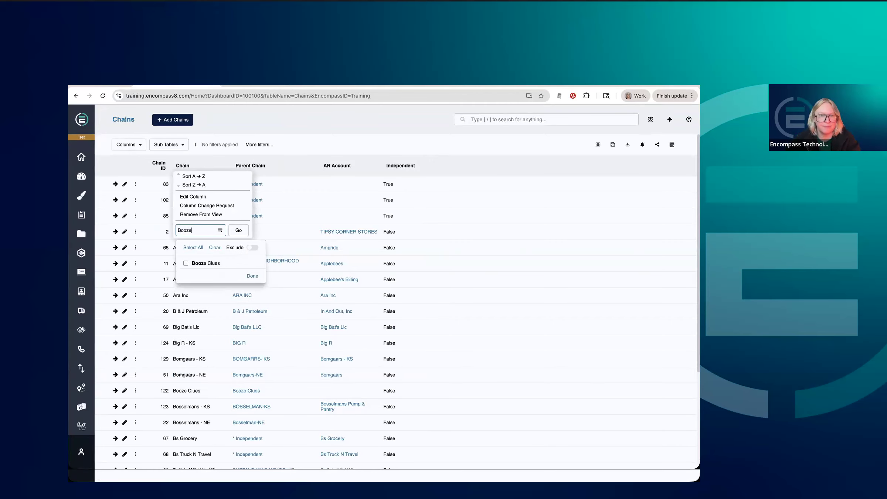
key("Return")
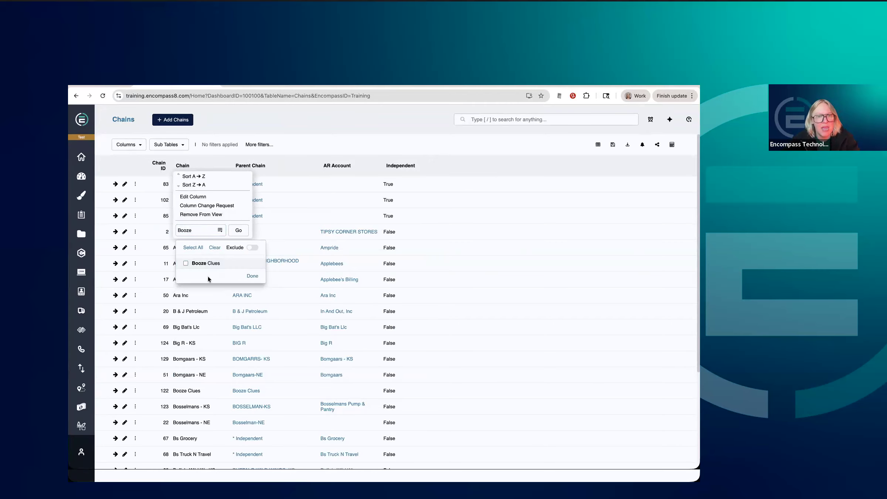
key("Return")
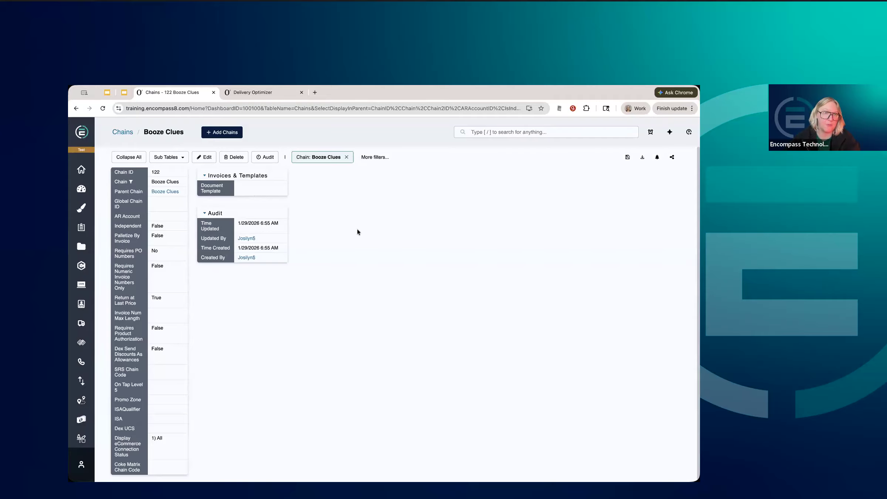
Look at the Split Invoices sub table of the Booze Clues chain and hide it again.
left_click(179, 158)
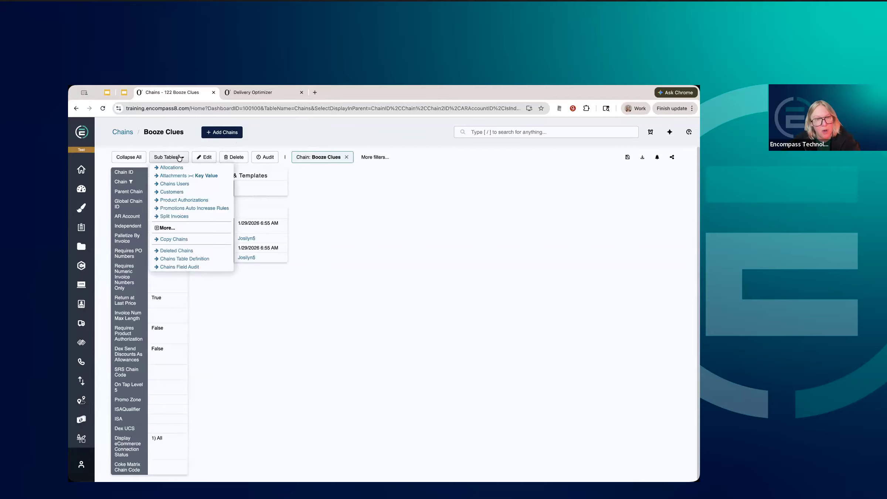
left_click(177, 217)
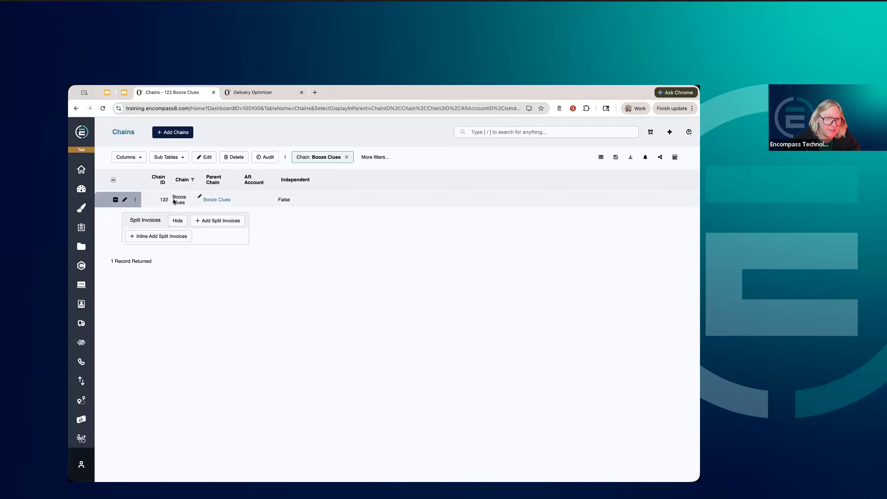
left_click(176, 222)
Show the Customers sub table of the Booze Clues chain and open it as a full table.
left_click(168, 159)
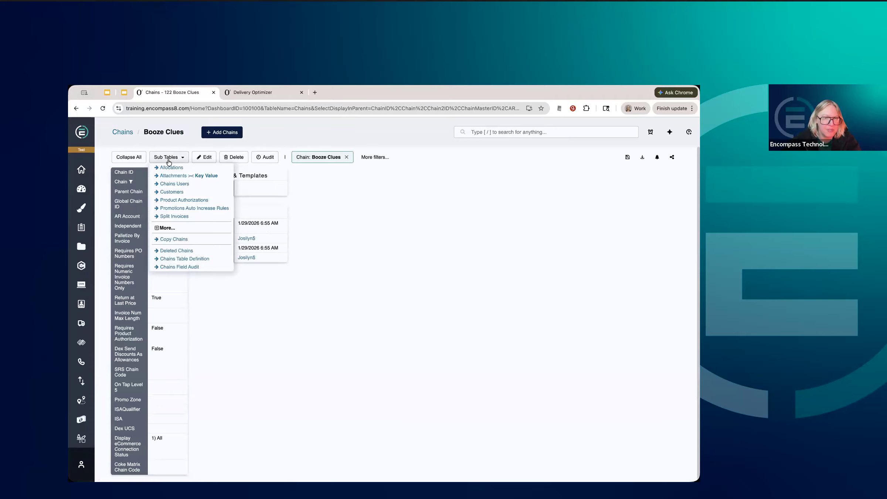
left_click(173, 192)
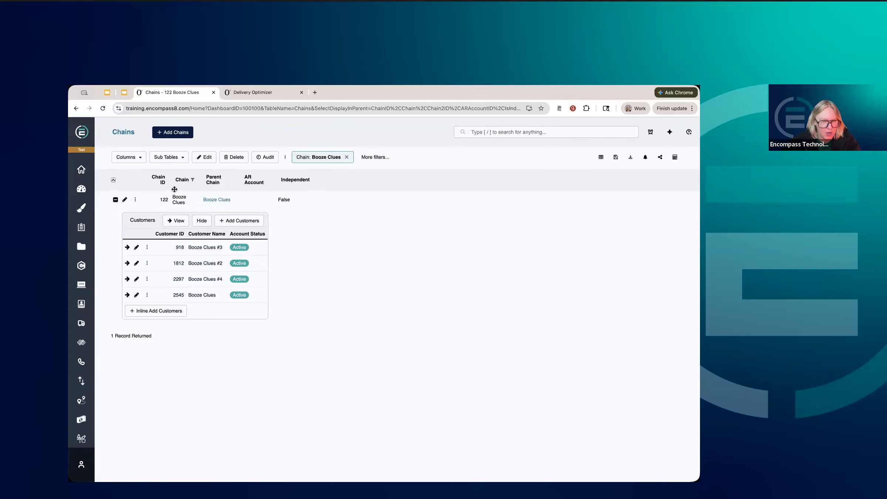
left_click(169, 220)
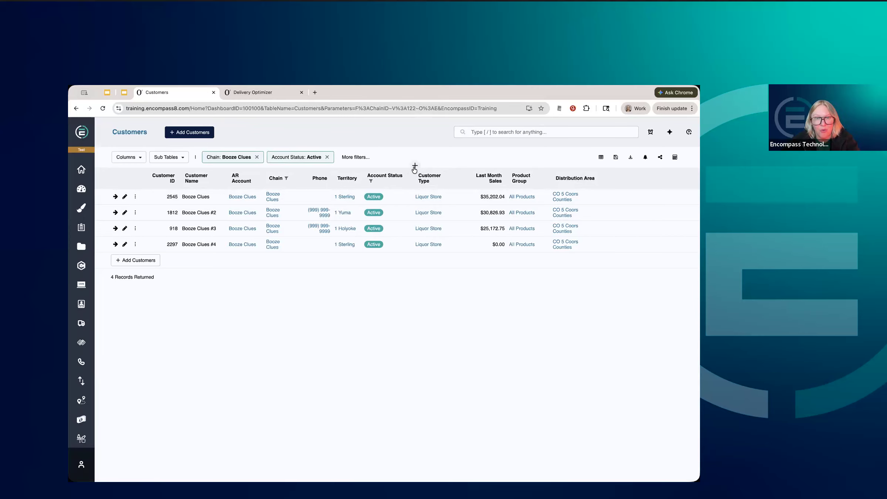
Insert the Document Template column between Account Status and Customer Type in the Customers table.
left_click(414, 168)
type("Doc")
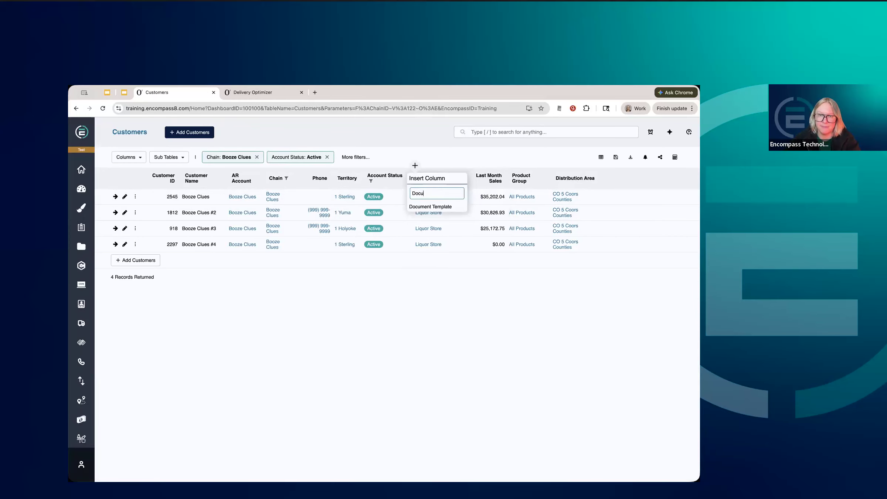
type("u")
left_click(416, 207)
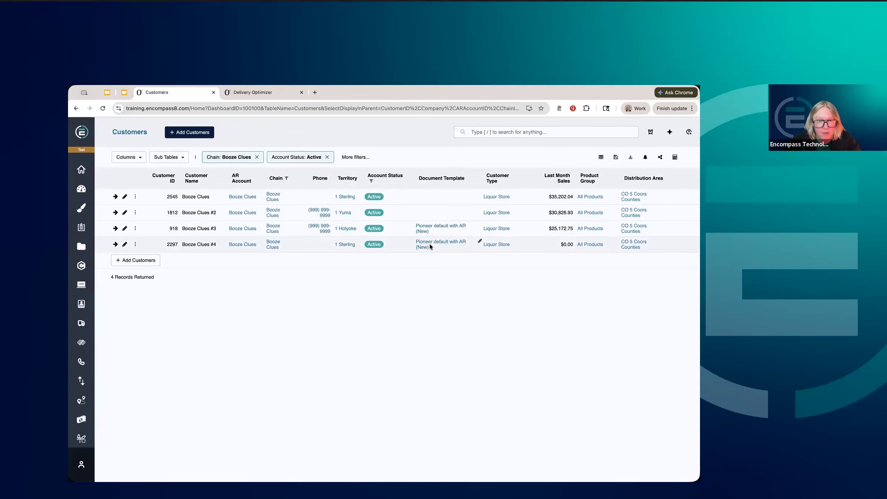
Add the Split Invoices sub table to the customers and expand it for Booze Clues #4.
left_click(182, 157)
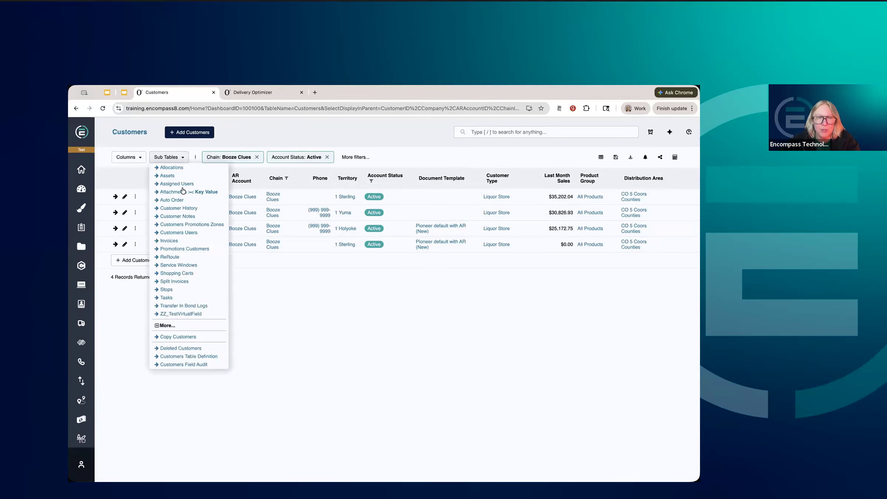
left_click(179, 280)
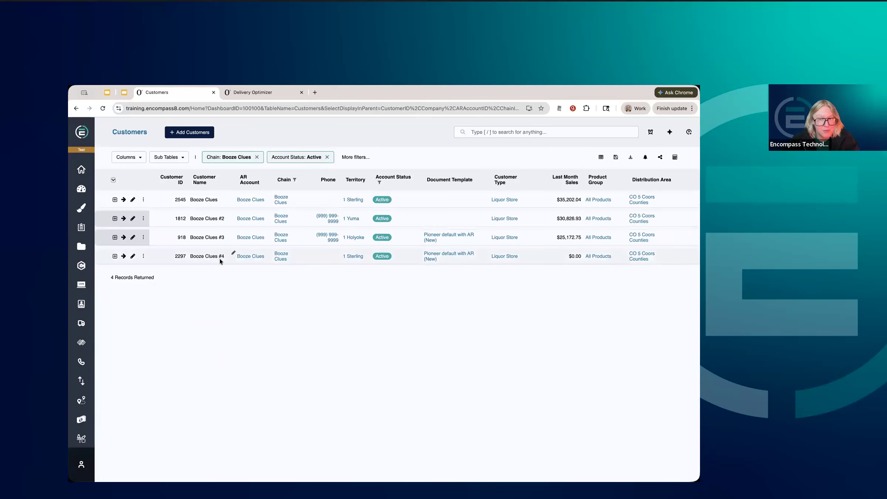
left_click(114, 256)
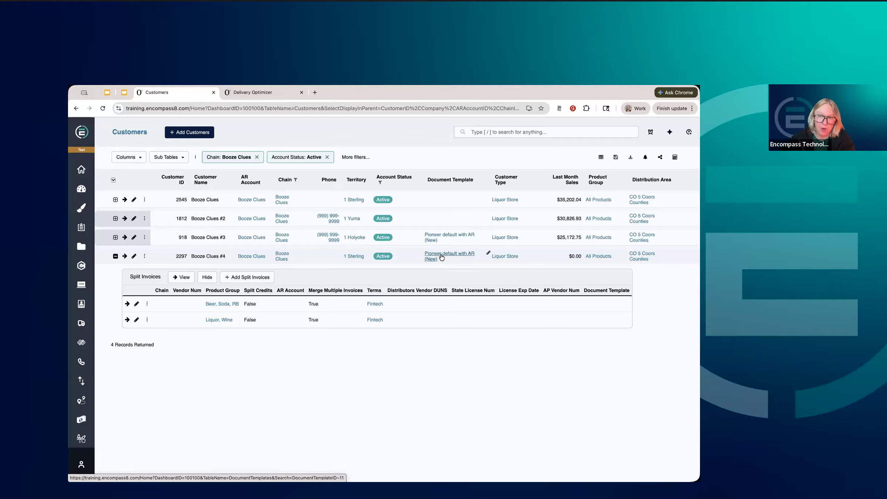
Search for "Tem" and open the Templates table.
left_click(507, 133)
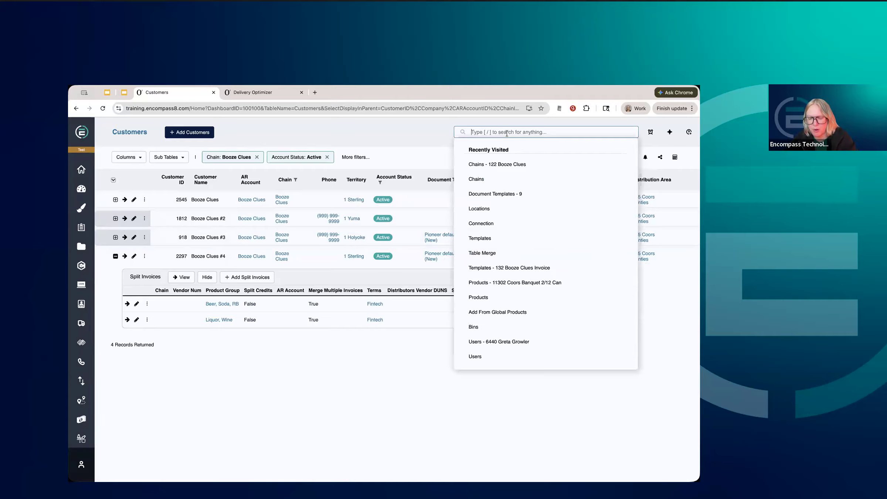
type("D")
key("BackSpace")
type("Tem")
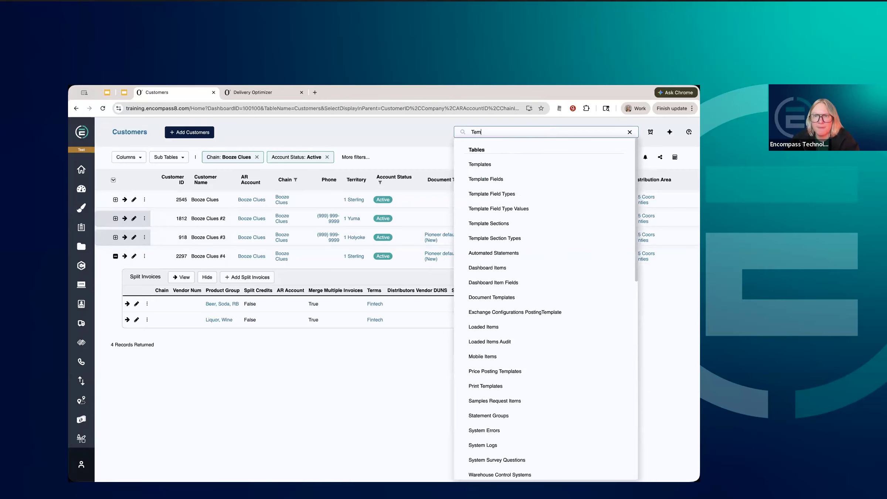
left_click(516, 163)
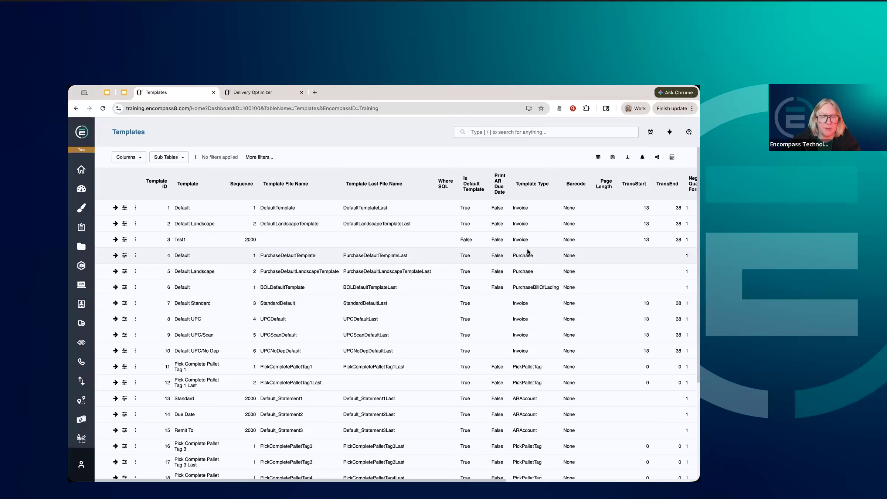
left_click(290, 185)
type("P")
type("e")
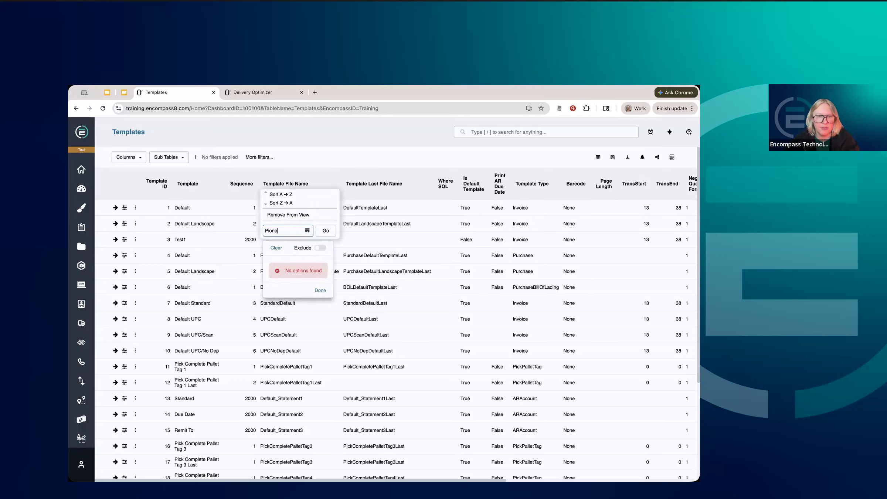
type("er")
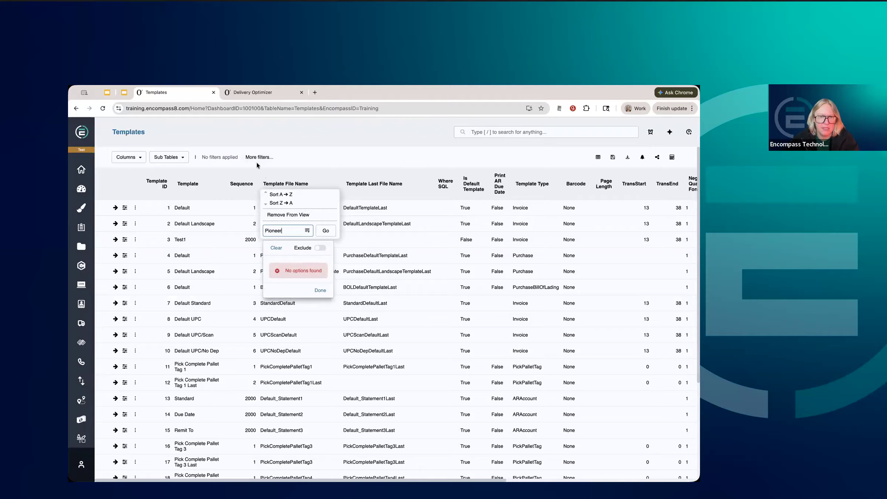
key("BackSpace")
key("BackSpace")
key("BackSpace")
key("BackSpace")
key("BackSpace")
key("BackSpace")
key("BackSpace")
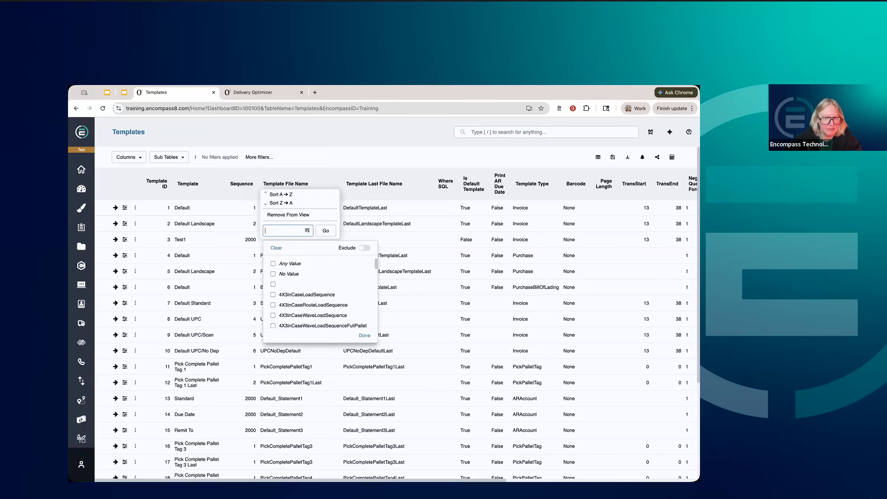
Filter the Templates table to the Pioneer default template and open that invoice template in the Template Designer.
left_click(193, 185)
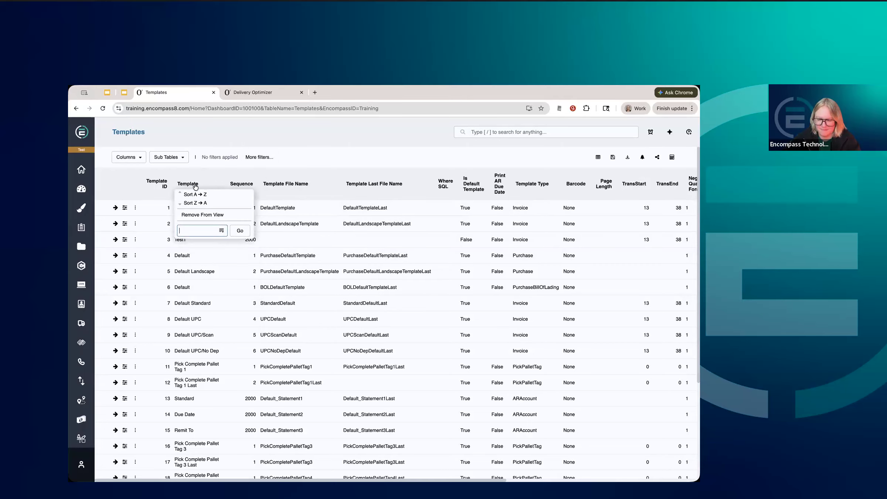
type("Pion")
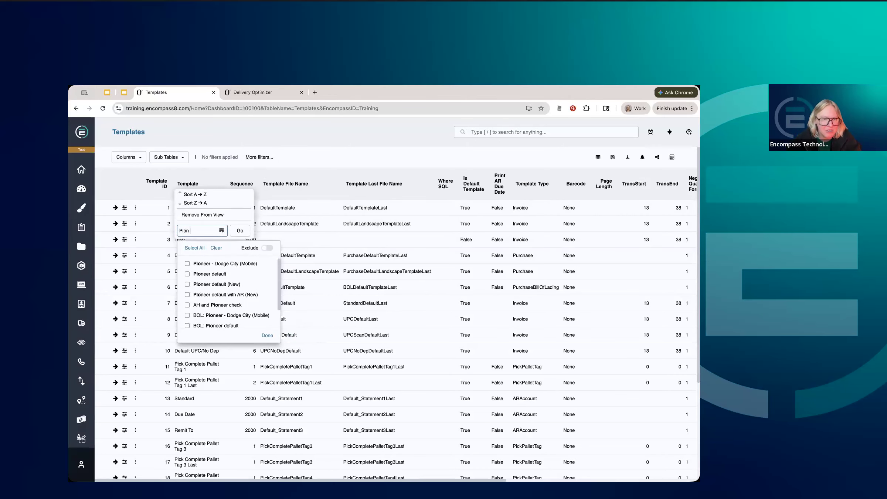
left_click(209, 274)
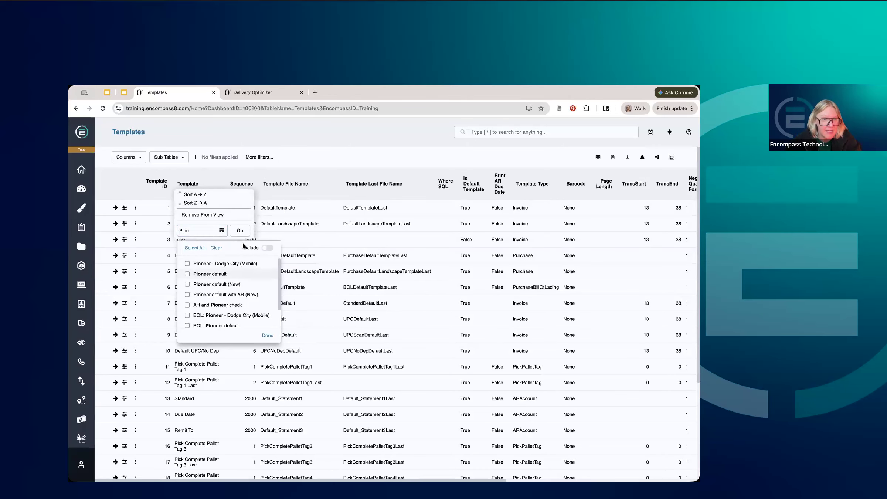
left_click(245, 232)
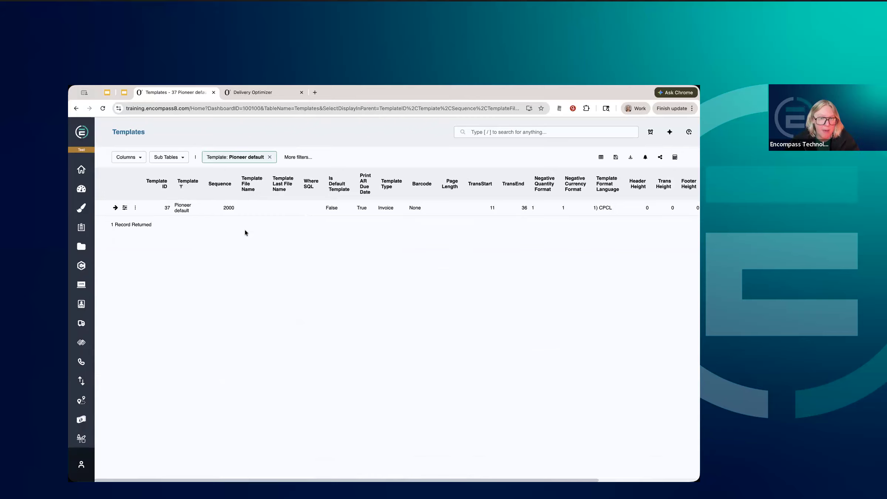
left_click(125, 208)
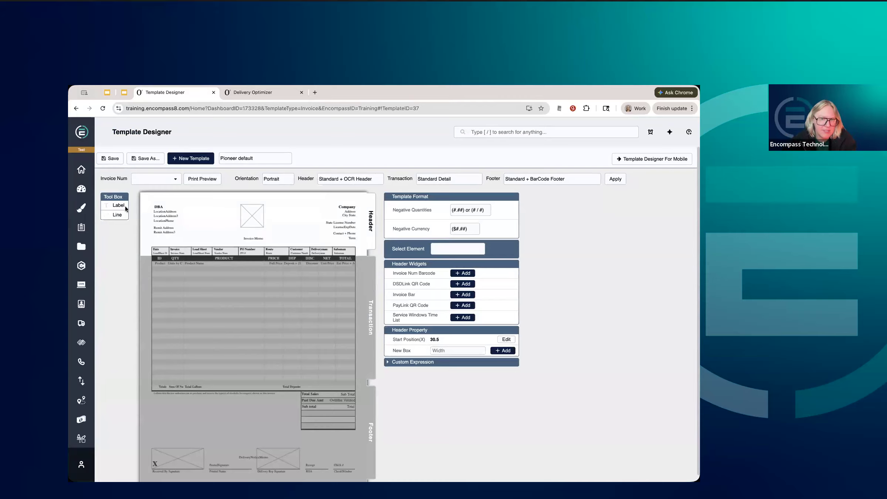
Select the InvoiceLogo element in the header and move it to about X 392, Y 43.
right_click(251, 216)
left_click(622, 289)
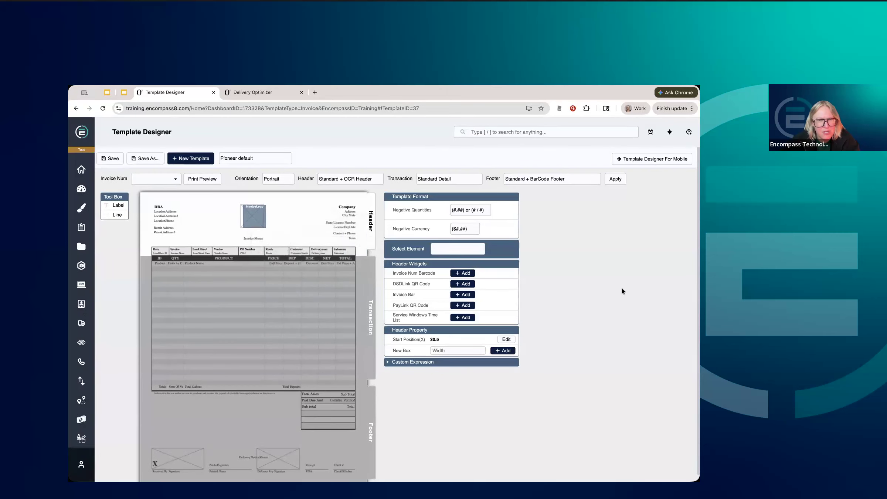
left_click(249, 218)
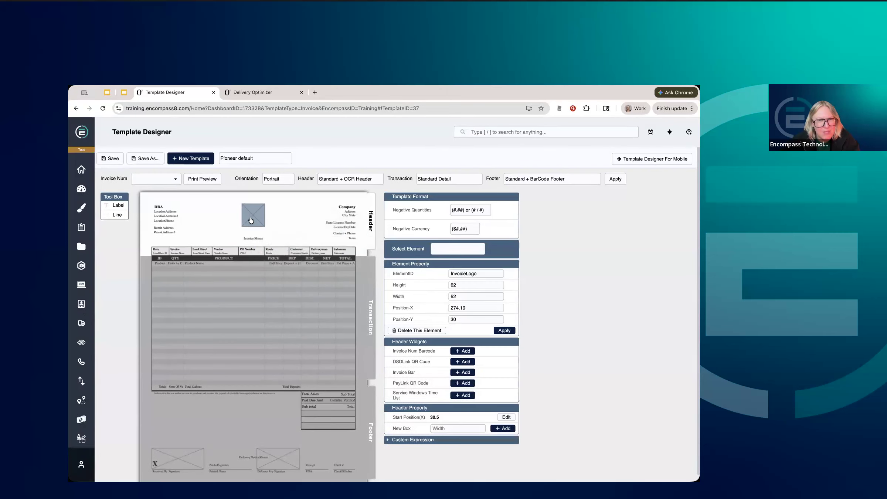
left_click_drag(248, 225, 310, 229)
left_click(224, 214)
left_click(222, 226)
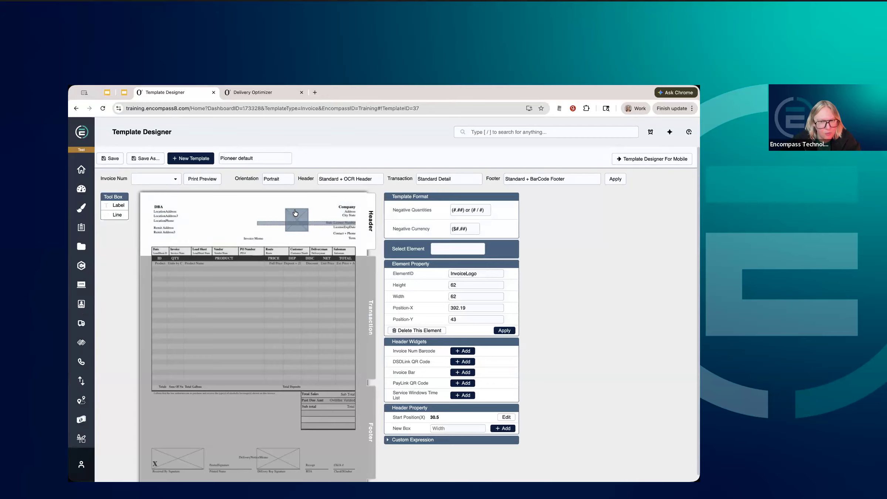
Move the invoice logo back to the middle of the header, at about X 278, Y 37, and save the template.
left_click_drag(288, 228, 244, 226)
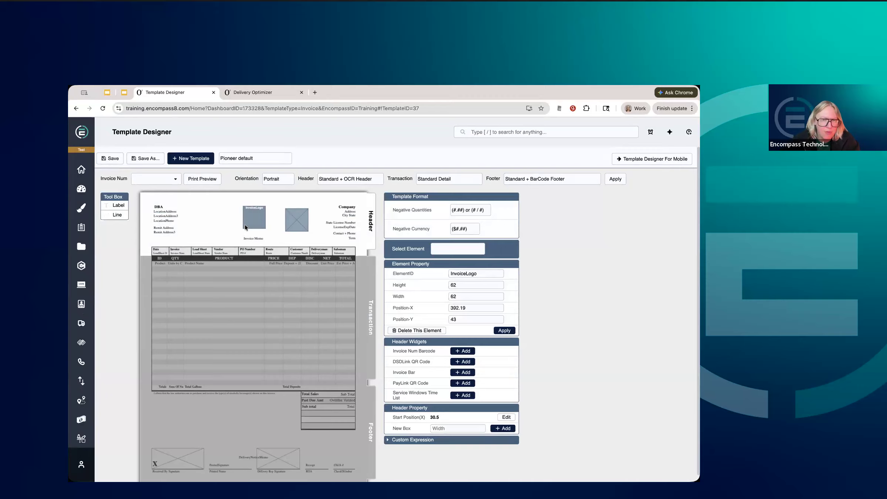
left_click_drag(245, 225, 245, 225)
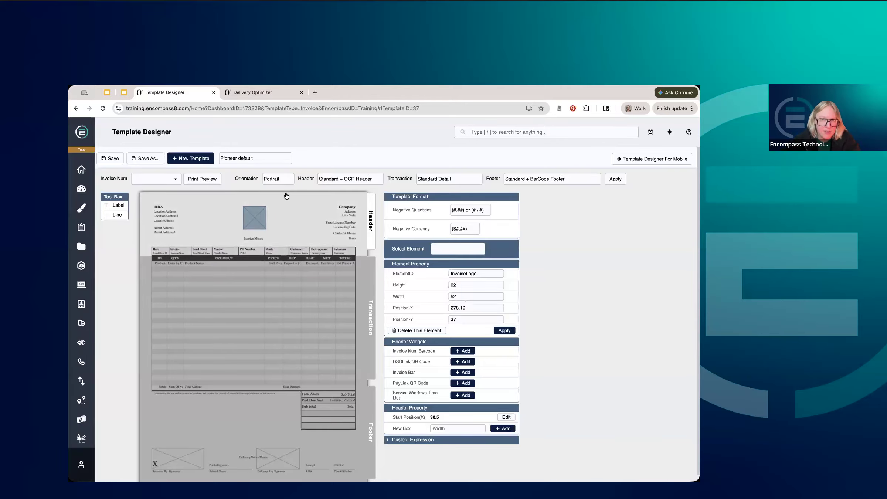
left_click(114, 158)
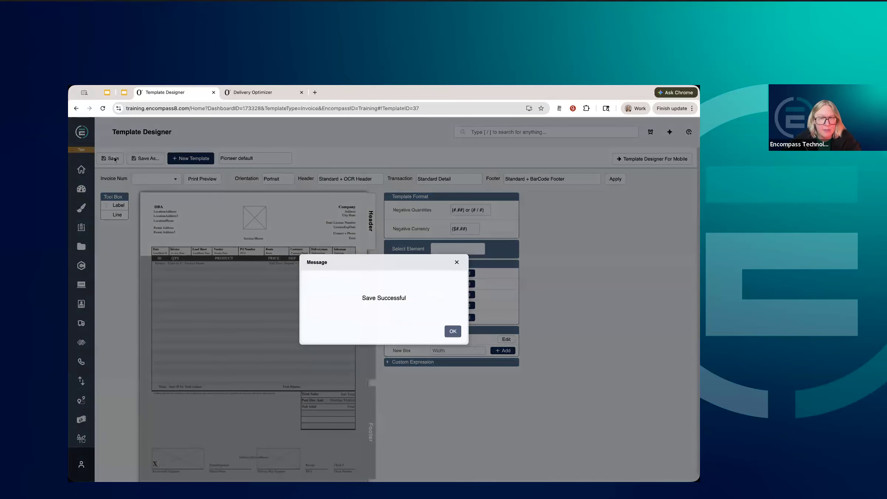
left_click(454, 332)
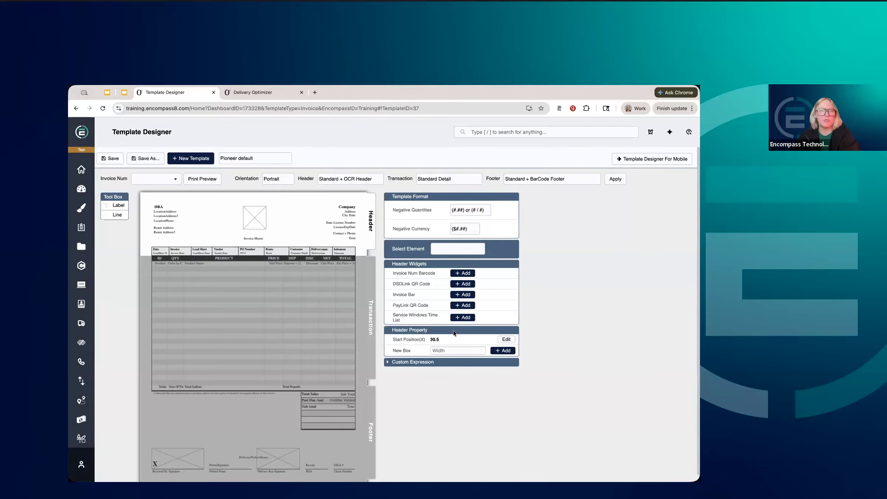
Save a copy of the Pioneer default template as Booze Clues Invoices with the template type Invoice.
left_click(156, 159)
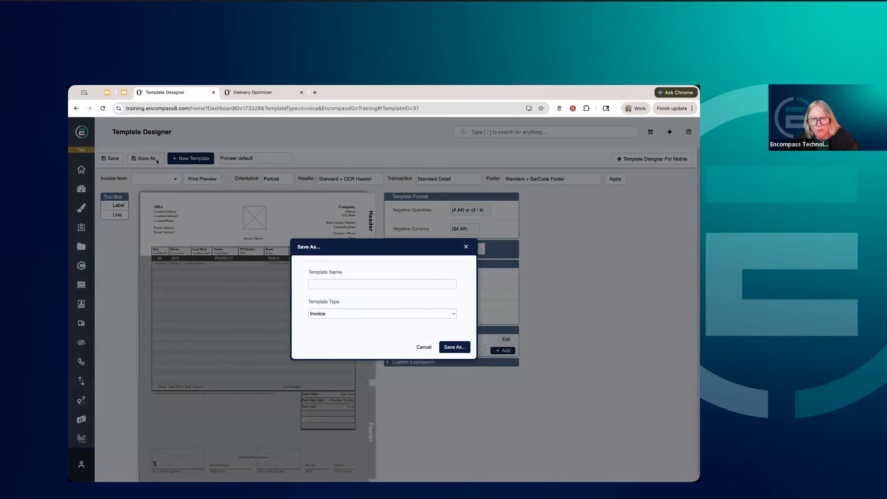
left_click(353, 284)
type("Booze Bl")
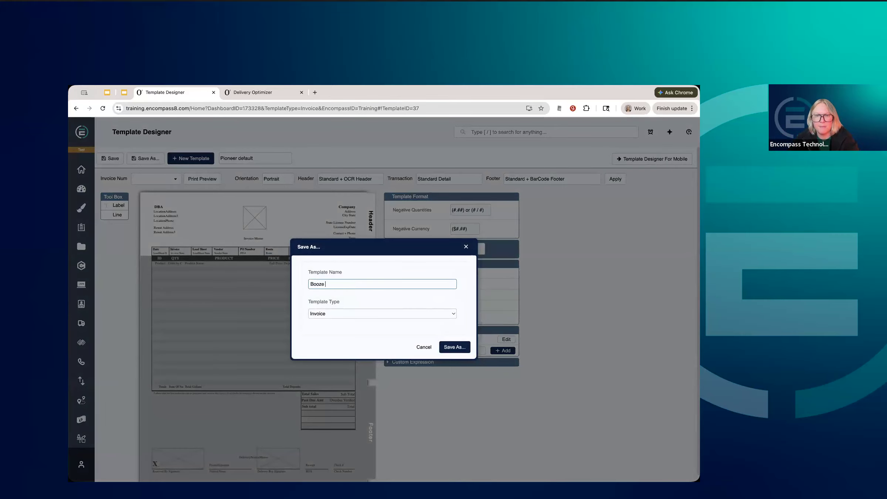
key("BackSpace")
key("BackSpace")
type("Cl")
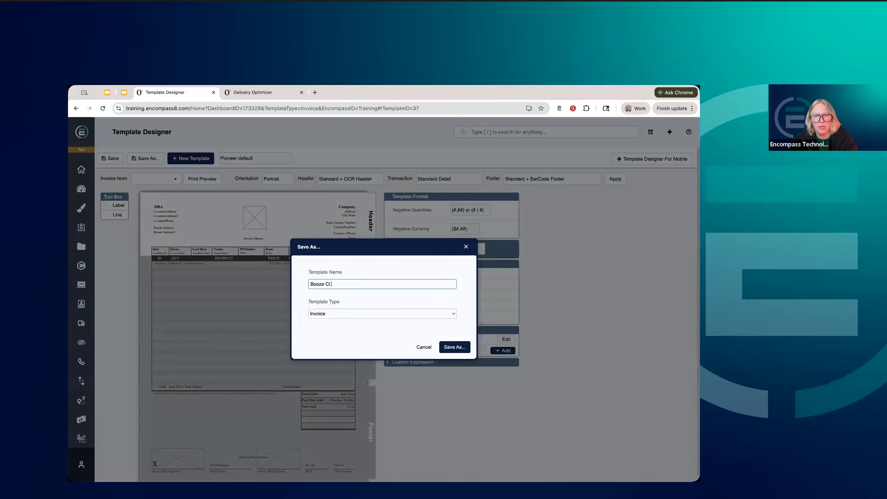
type("ues Invoices")
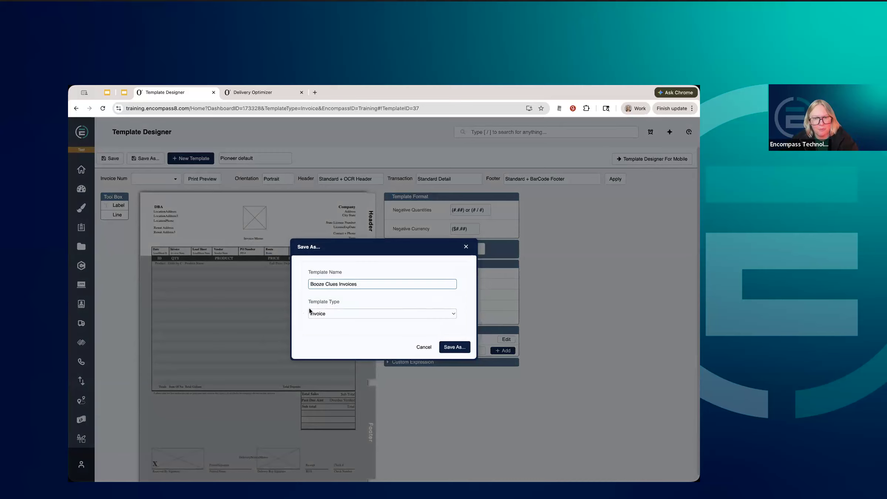
left_click(342, 314)
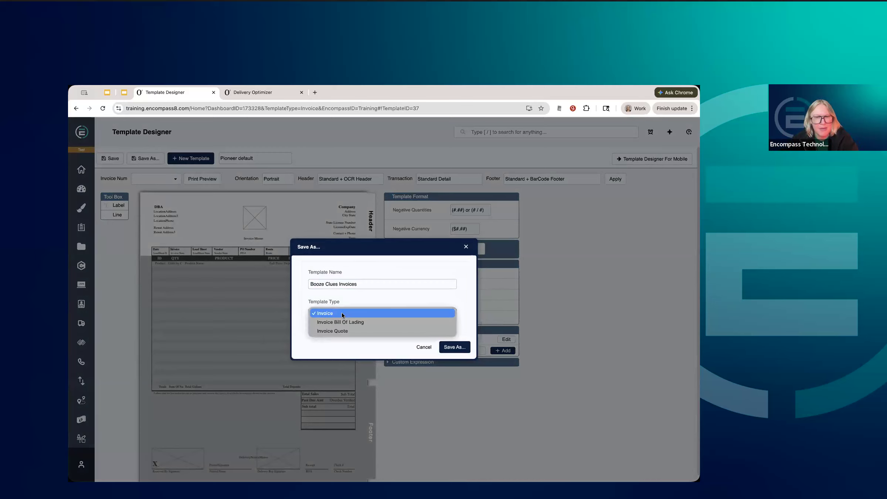
left_click(340, 341)
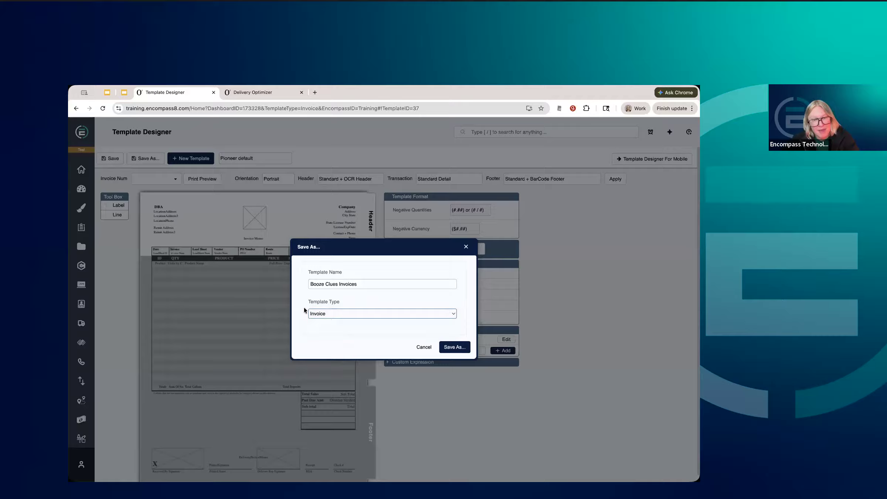
left_click(451, 348)
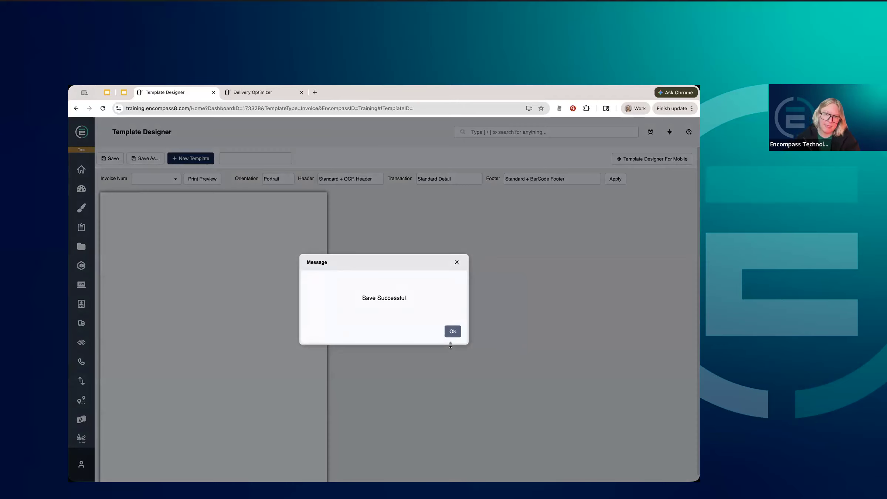
left_click(453, 332)
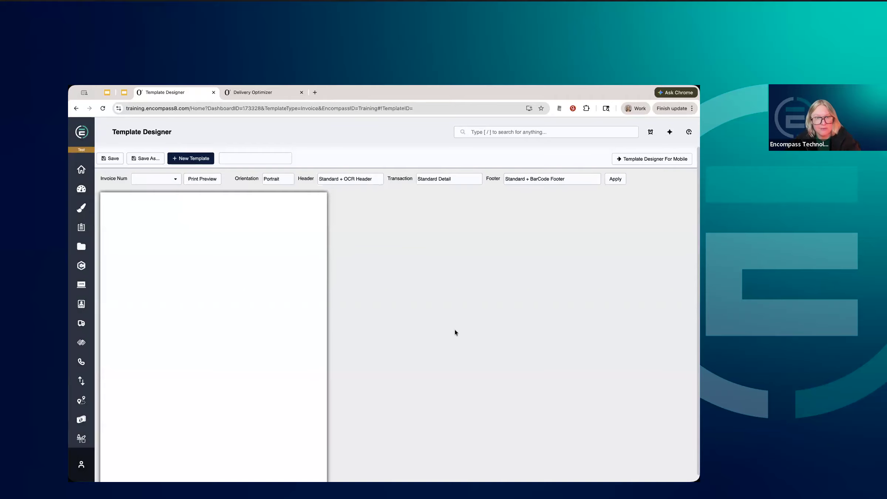
Load the Booze Clues Invoices template, then check Booze Clues' requested invoice changes in the slide presentation and return to the Template Designer.
left_click(288, 164)
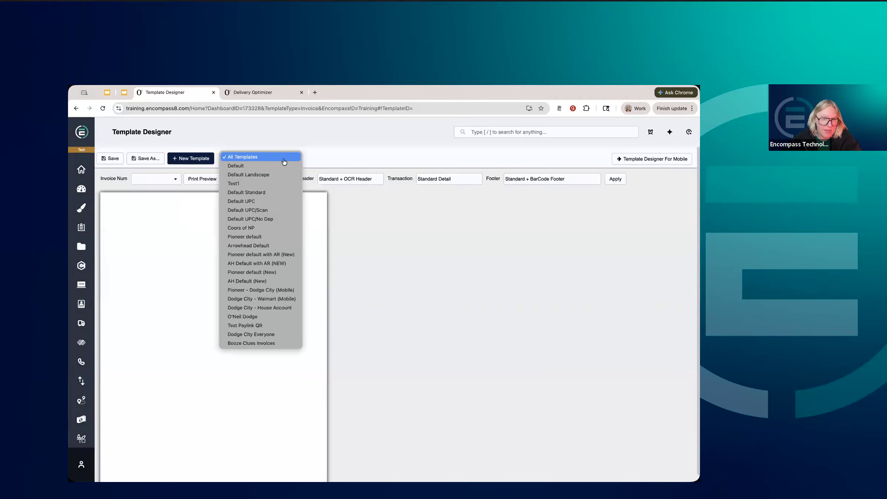
left_click(255, 343)
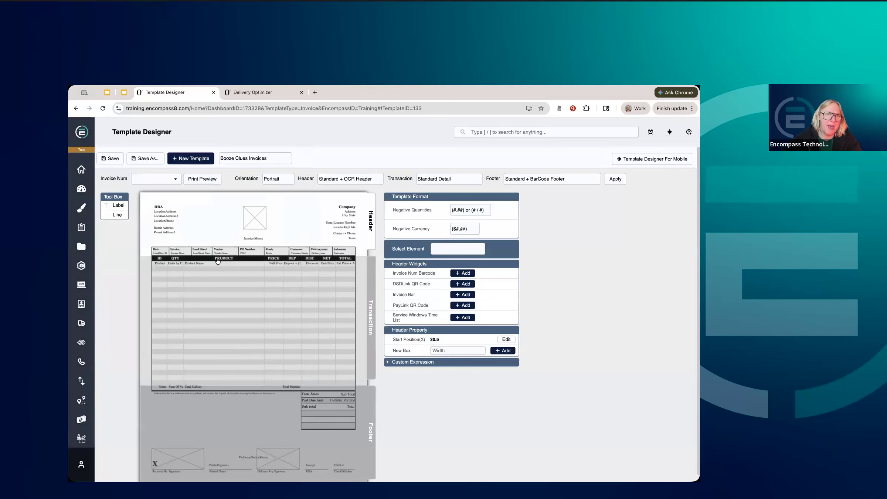
left_click(124, 92)
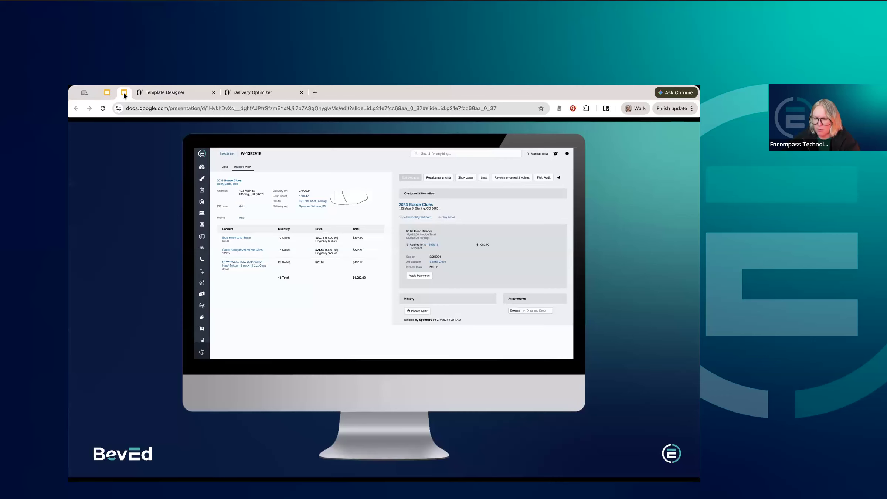
key("Right")
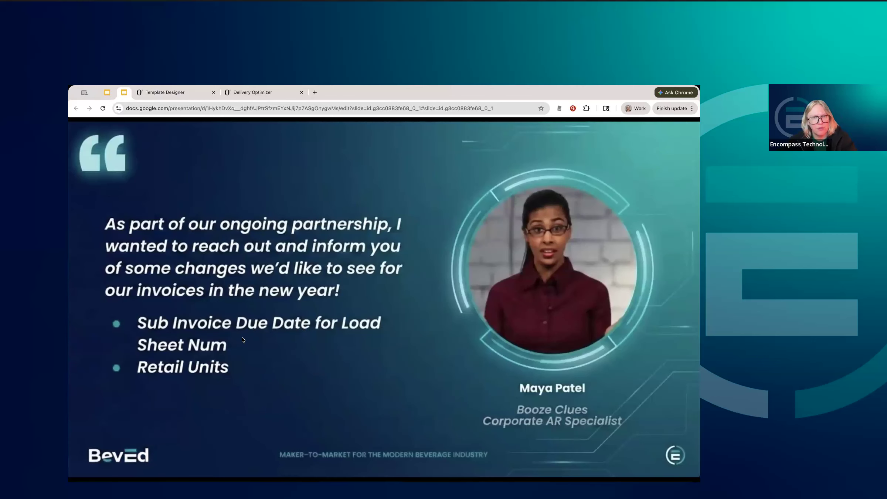
left_click(182, 94)
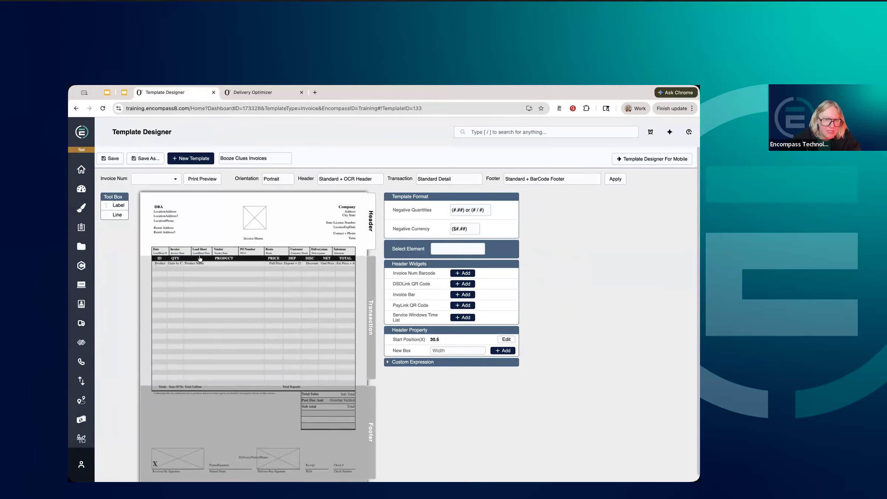
Change the Load Sheet label in the invoice header boxes to Due Date and apply the change.
left_click(199, 251)
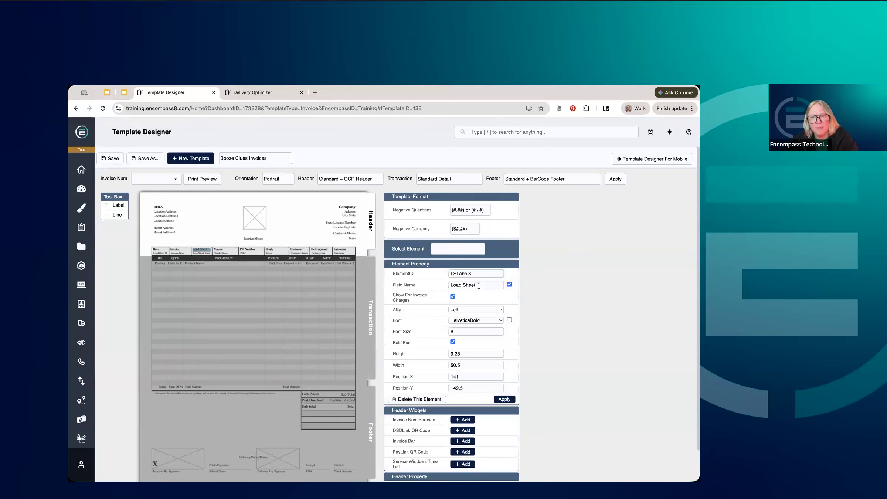
triple_click(446, 284)
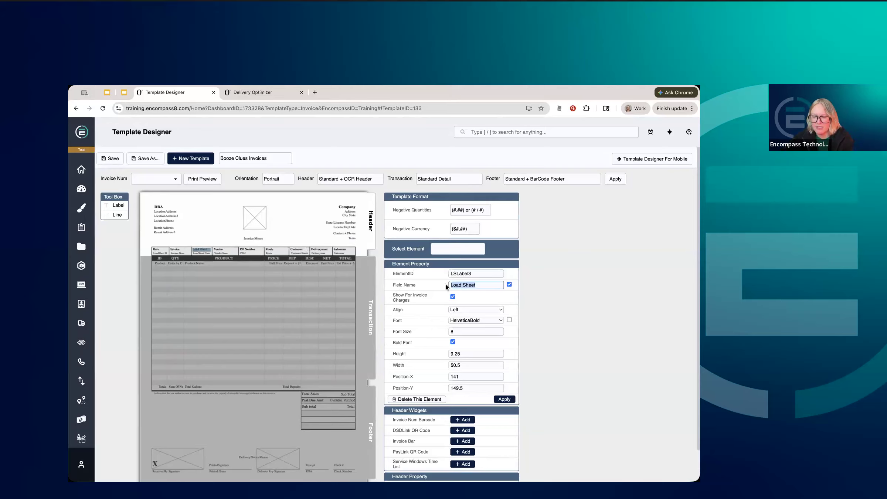
type("Due C")
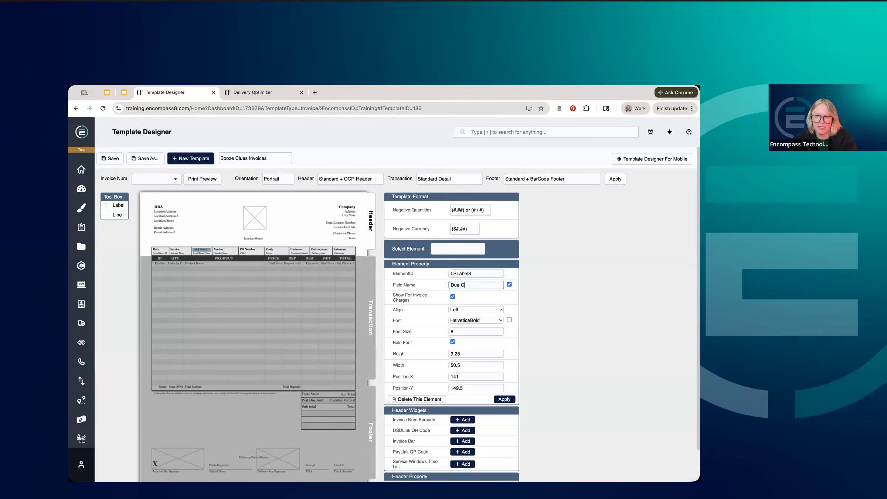
key("BackSpace")
type("Date")
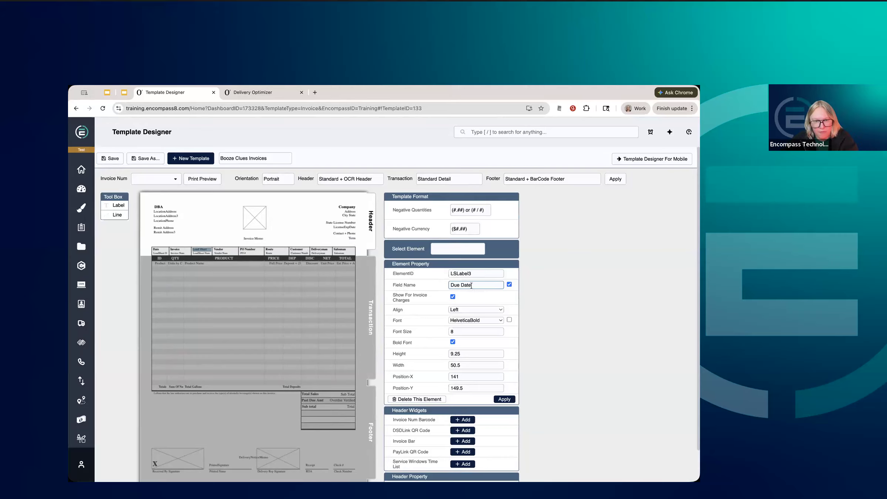
left_click(202, 248)
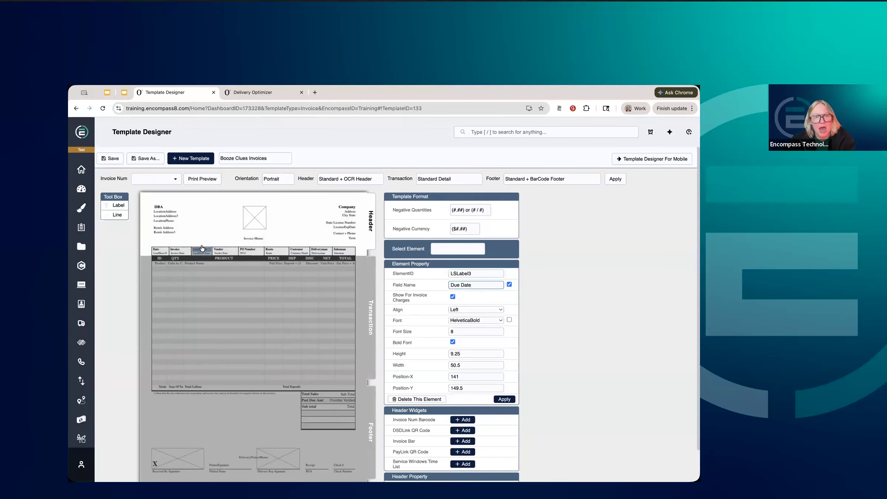
left_click(559, 319)
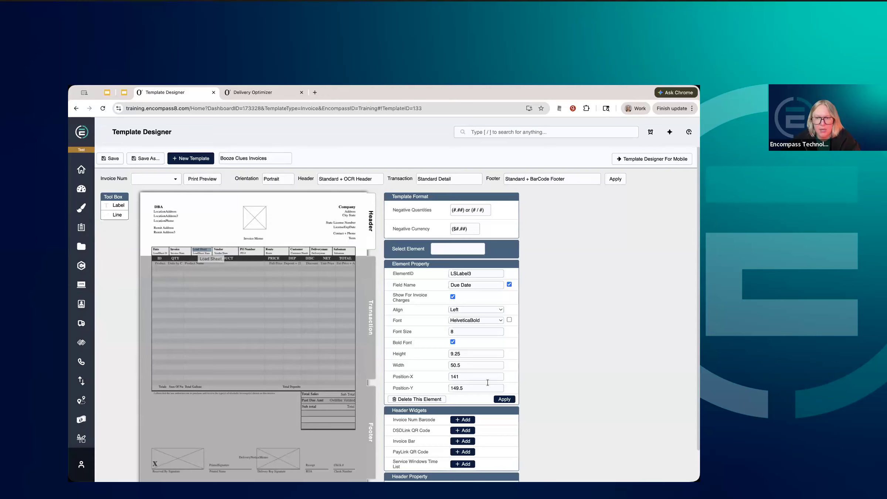
left_click(505, 400)
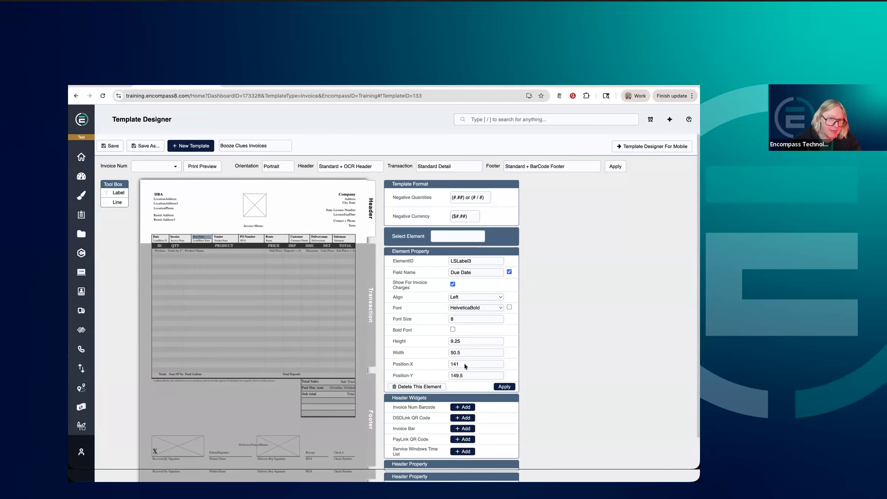
Change the field of the value under the header's Due Date label to Due Date and apply the change.
left_click(199, 253)
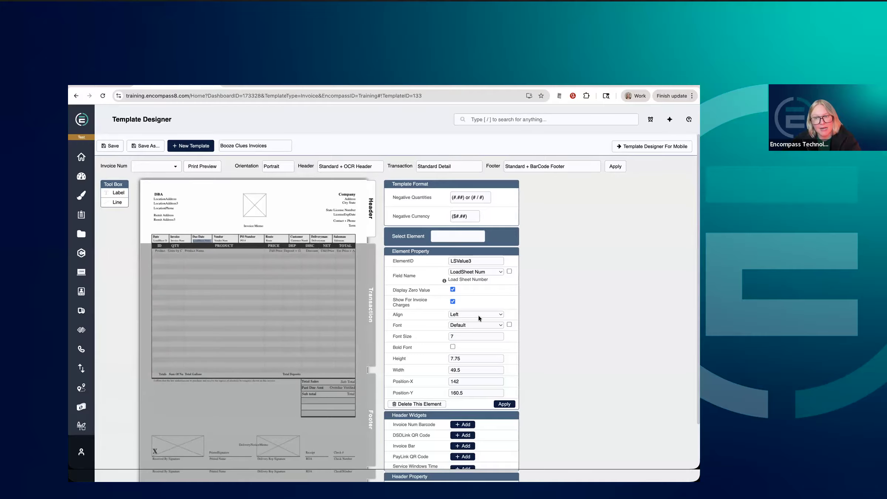
left_click(499, 285)
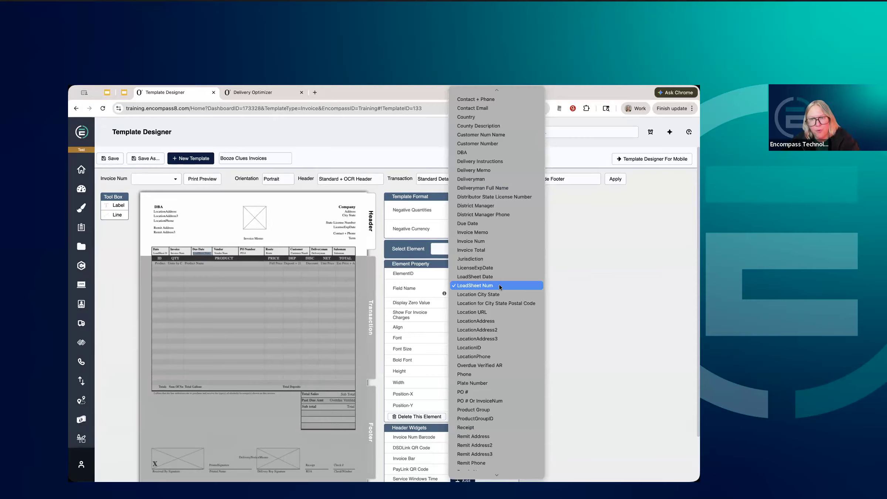
left_click(477, 223)
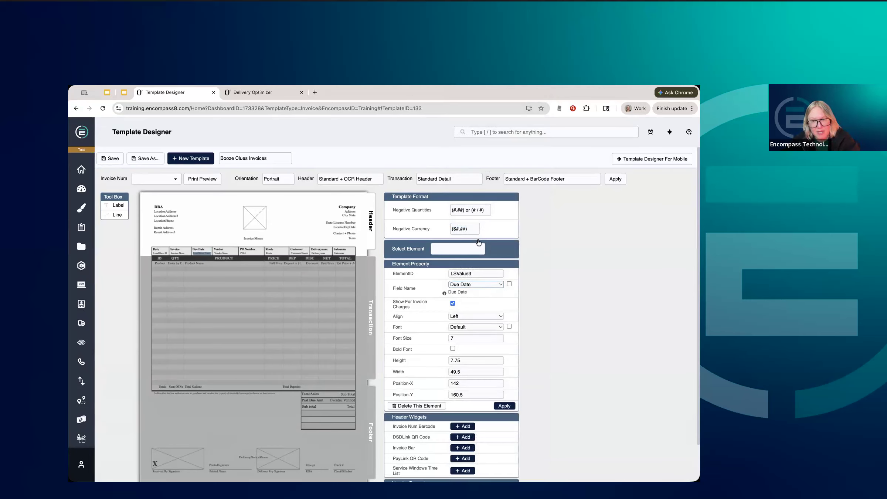
left_click(501, 407)
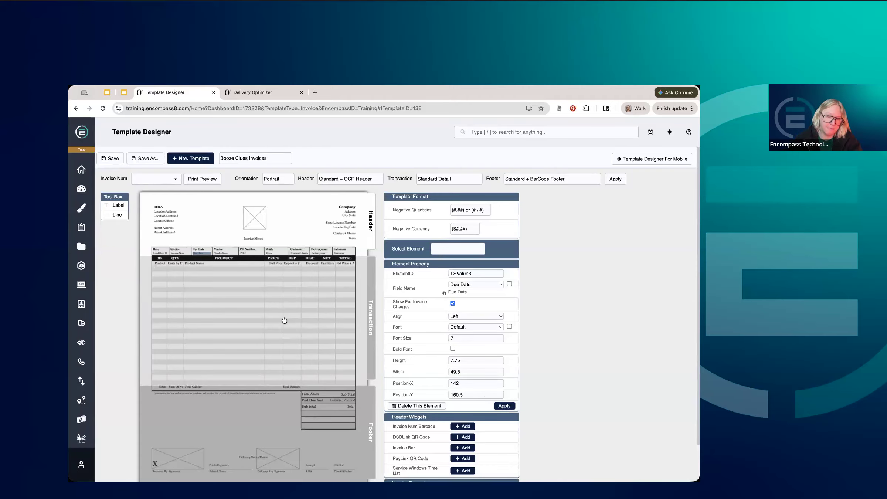
Add a new 30-wide column in front of the QTY column in the invoice's Transaction section.
left_click(372, 316)
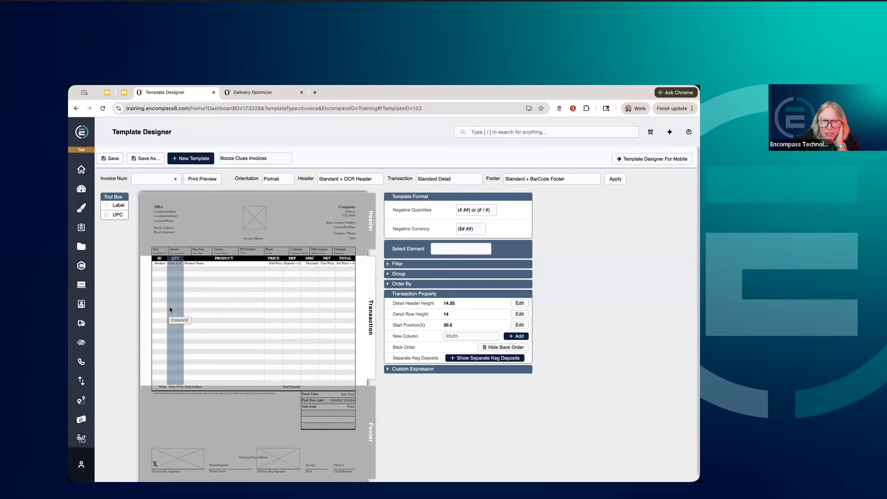
left_click(169, 309)
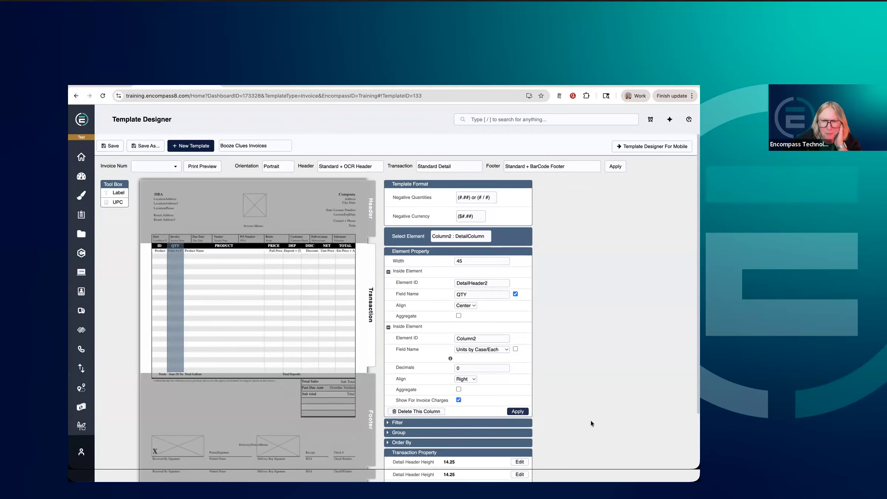
scroll(591, 420, "down", 3)
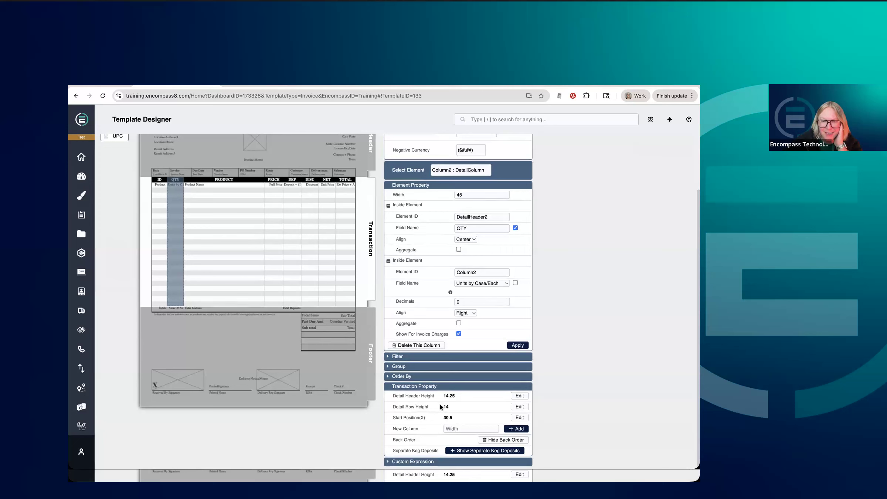
left_click(451, 430)
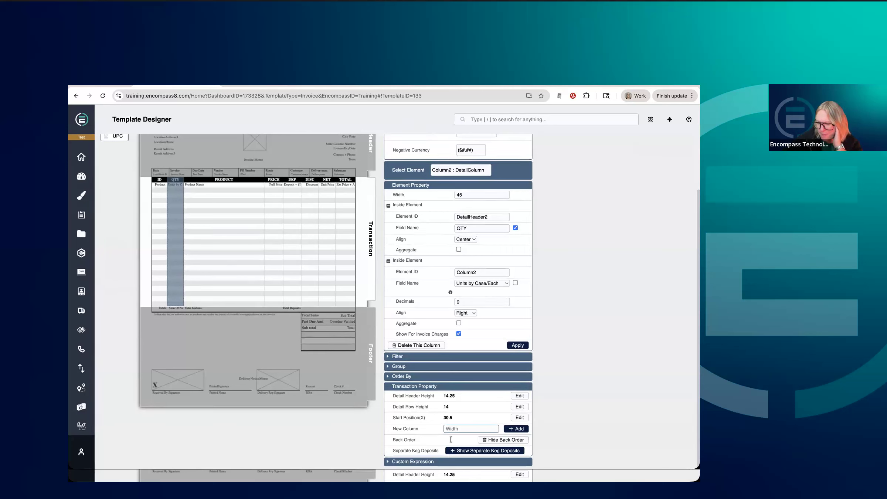
type("30")
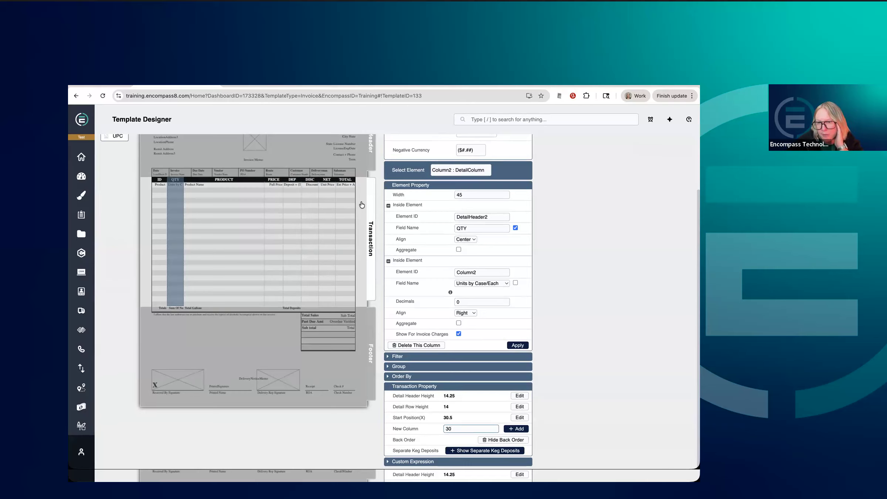
left_click(517, 429)
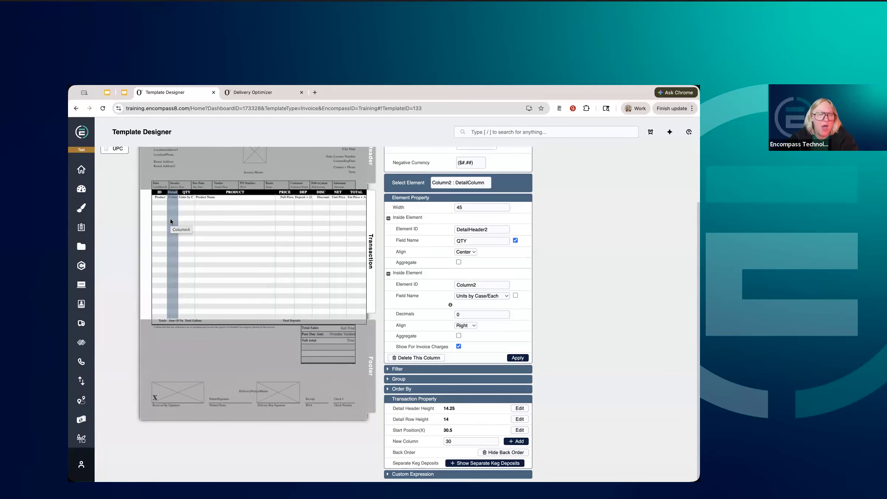
Set the new column's header to the custom text RU and apply the change.
left_click(172, 192)
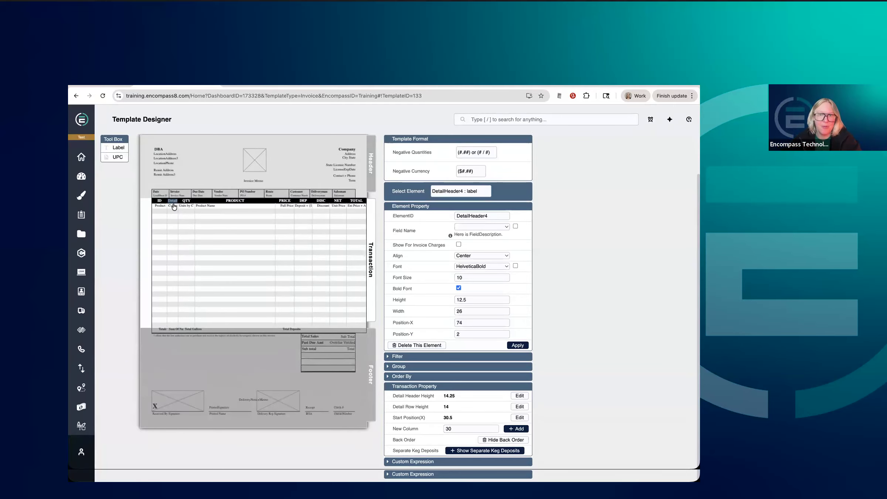
left_click(471, 241)
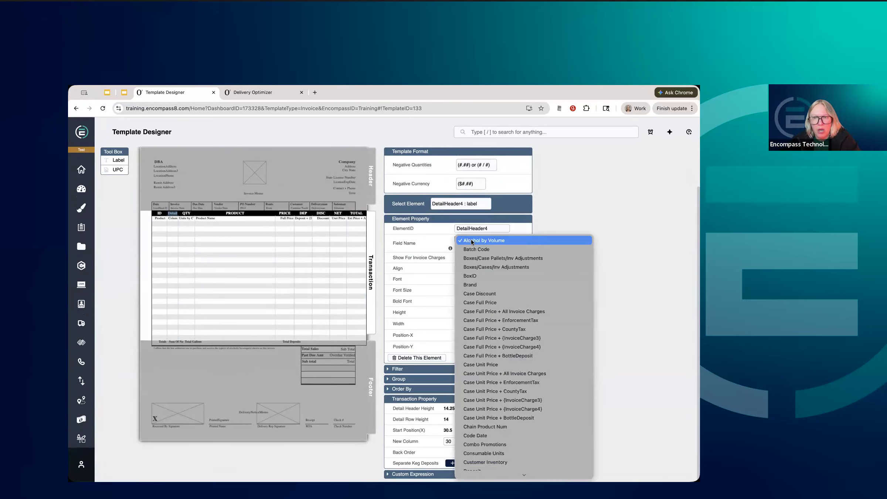
left_click(471, 240)
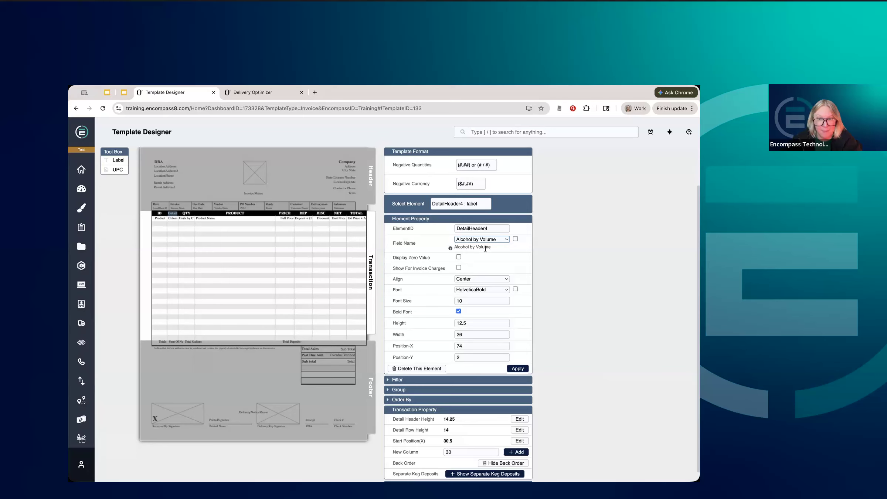
left_click(515, 239)
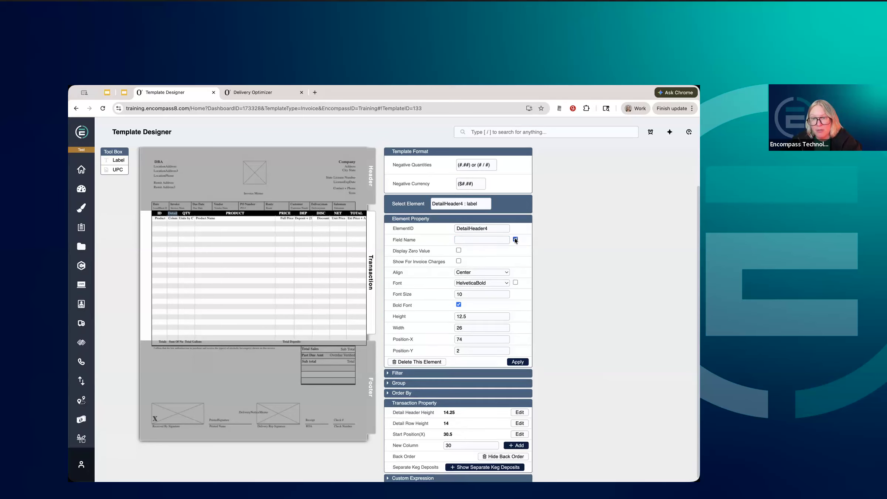
left_click(492, 240)
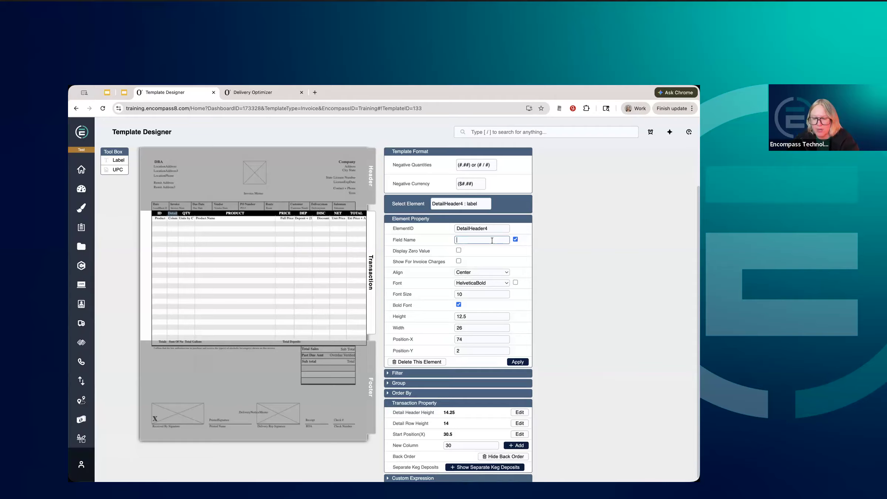
type("RU")
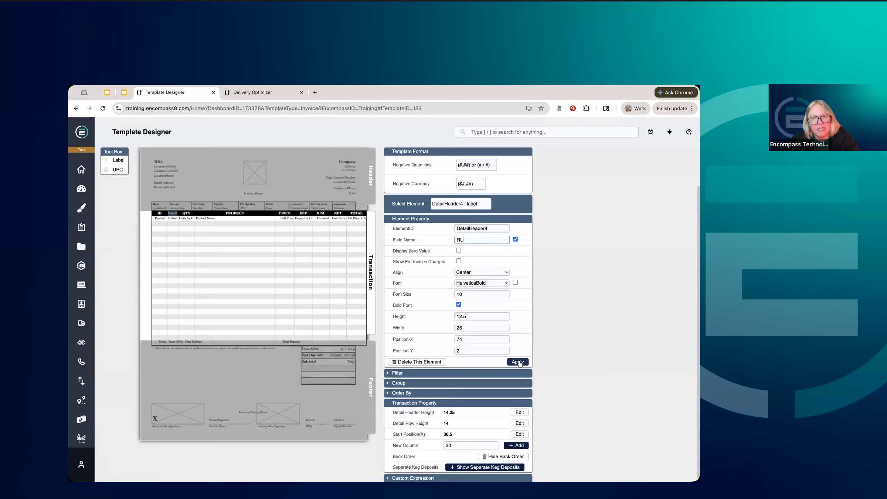
left_click(518, 362)
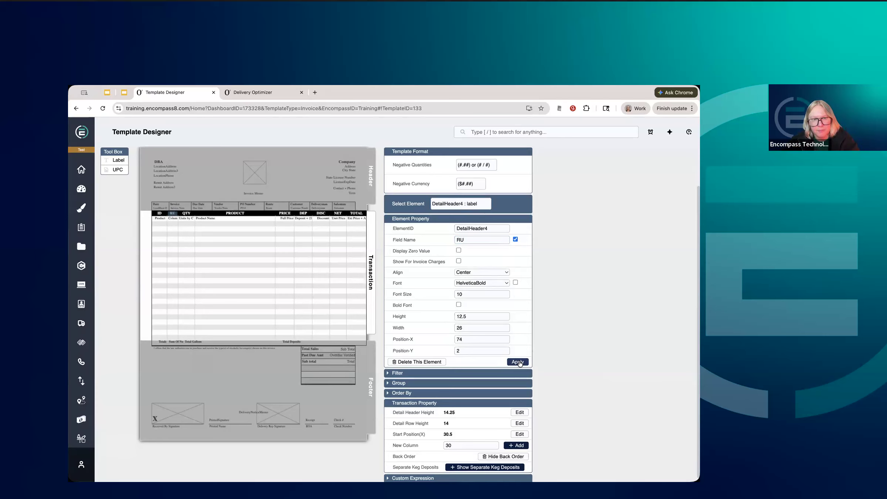
Set the value field under the RU header to Retail Units Ordered and apply the change.
left_click(175, 221)
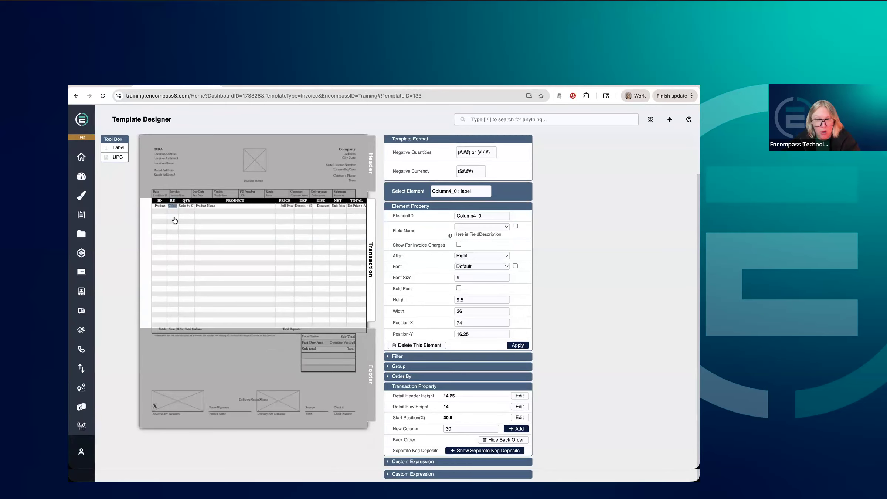
left_click(508, 240)
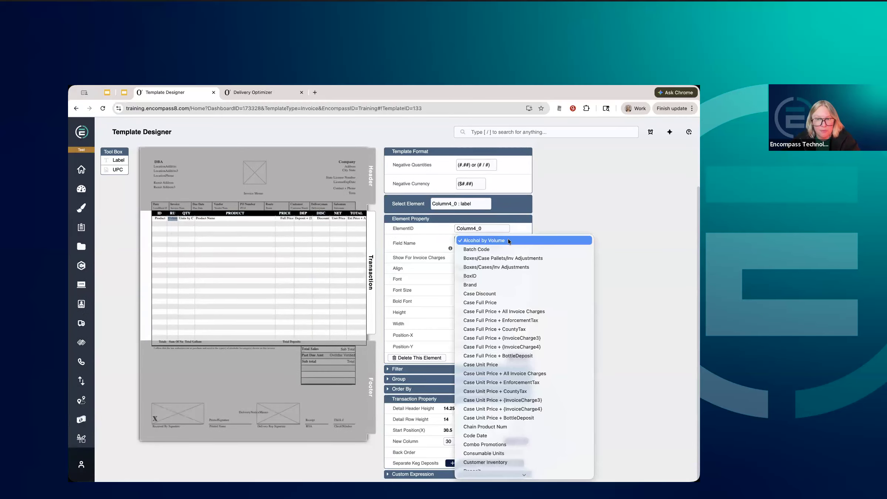
scroll(519, 297, "down", 5)
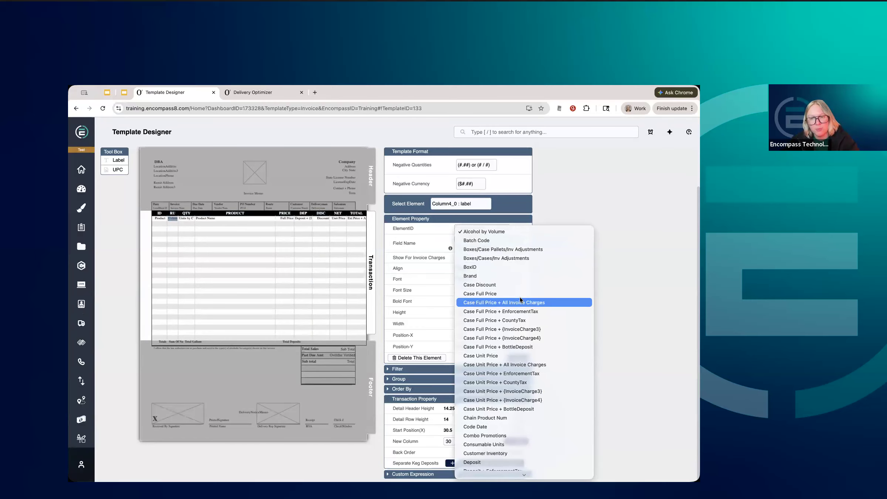
scroll(522, 300, "down", 5)
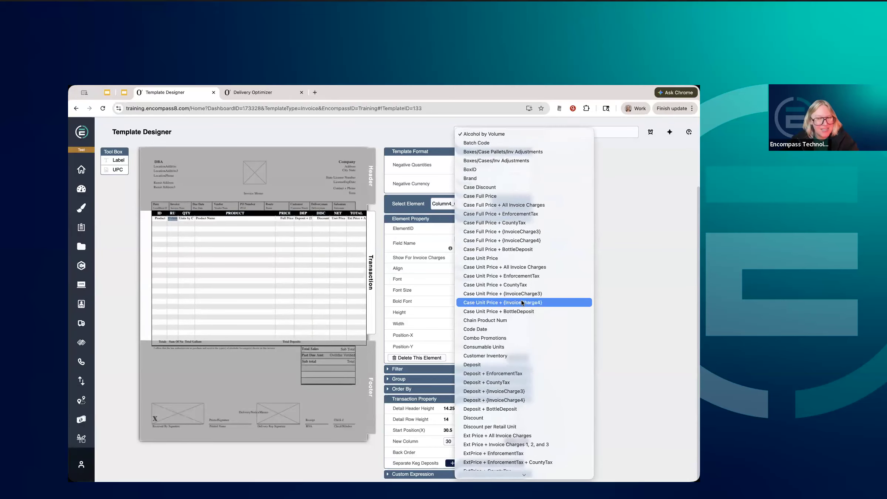
scroll(522, 300, "down", 6)
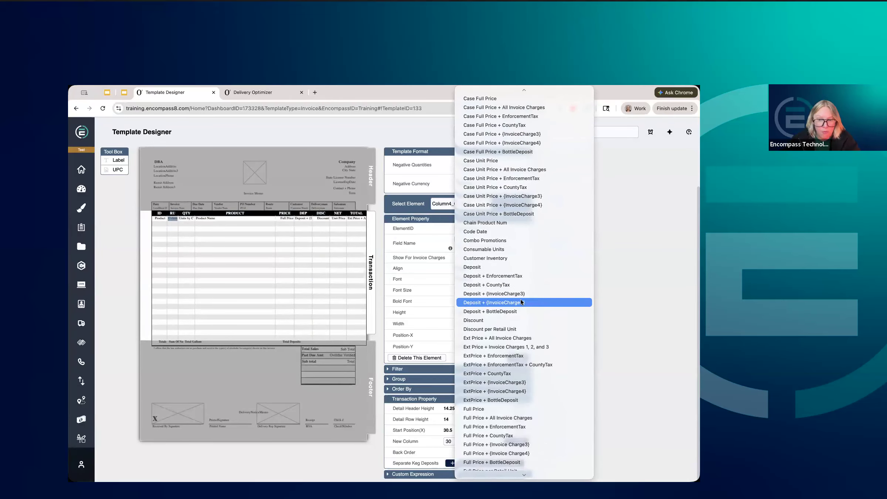
scroll(520, 302, "down", 6)
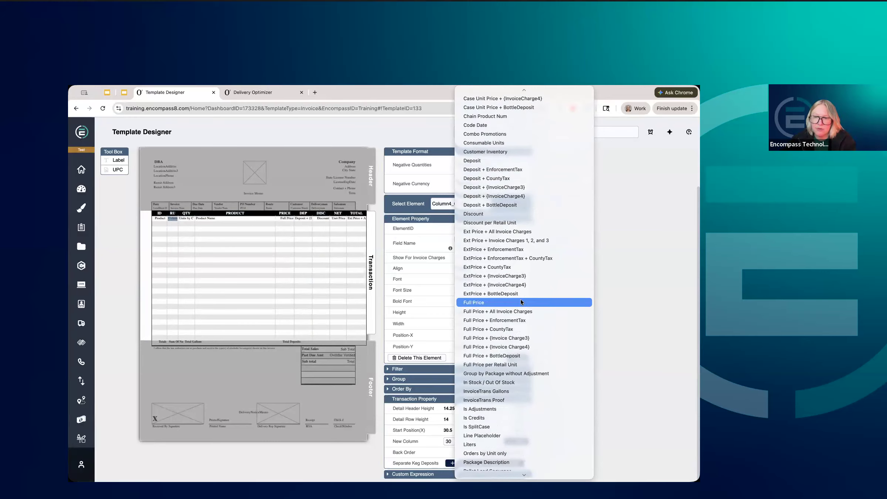
scroll(520, 301, "down", 5)
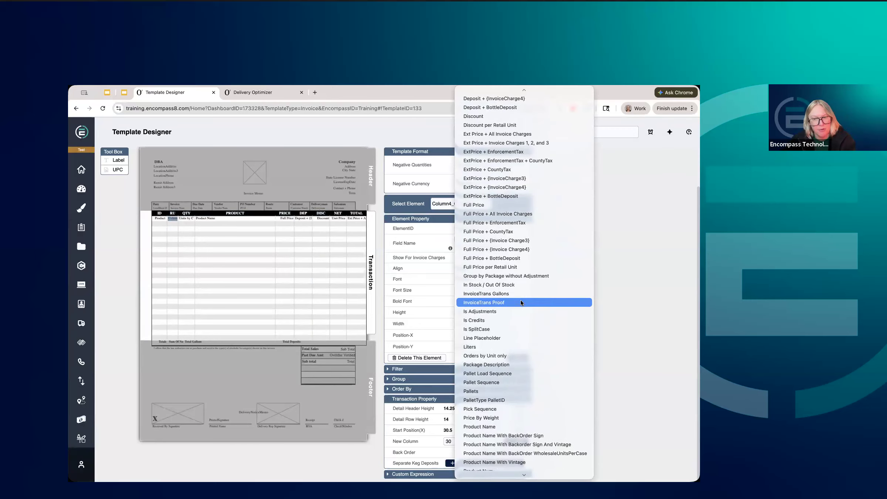
scroll(519, 299, "down", 3)
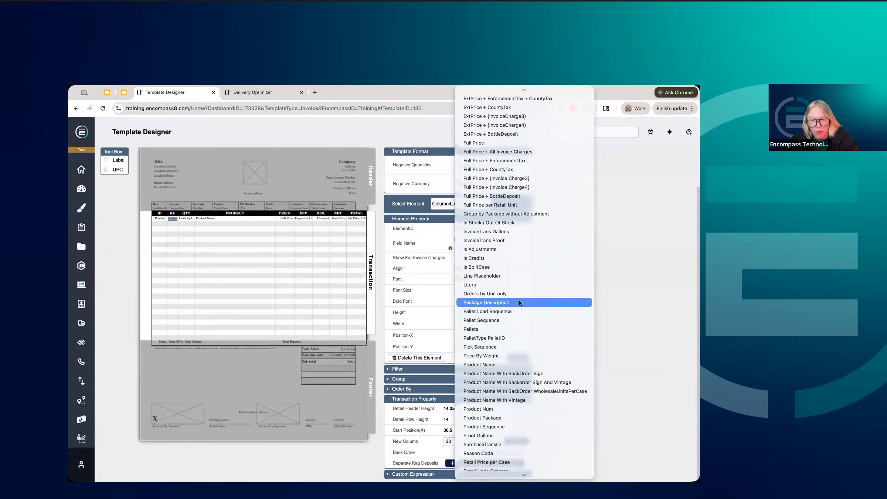
scroll(517, 301, "down", 4)
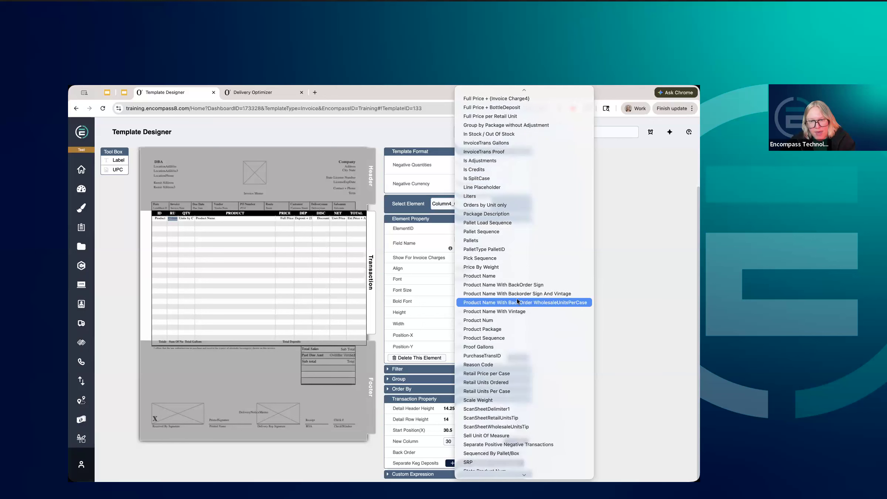
scroll(517, 301, "down", 2)
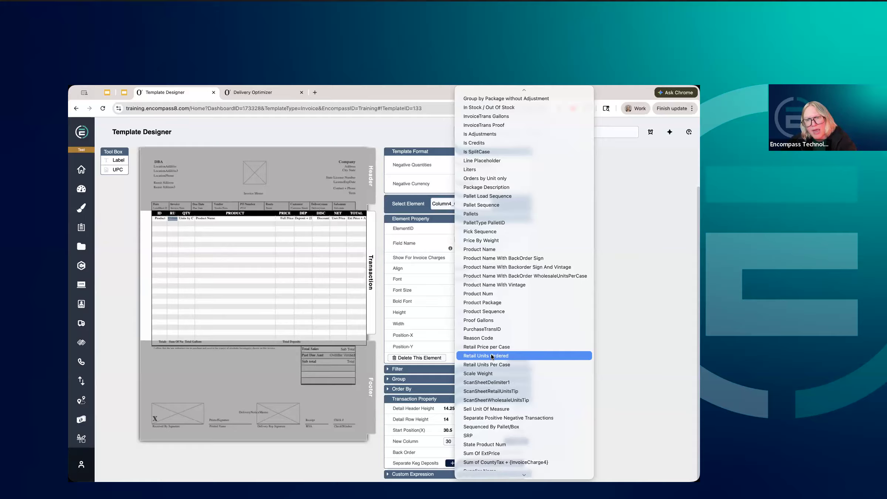
left_click(491, 356)
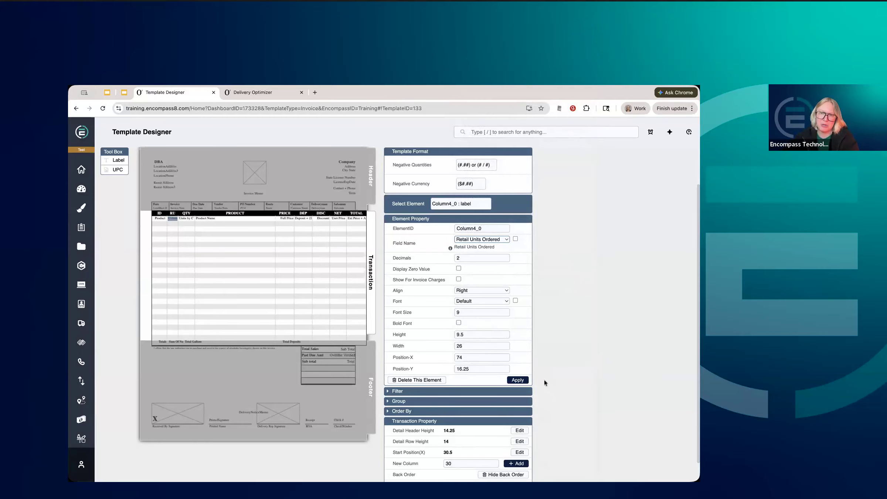
left_click(519, 381)
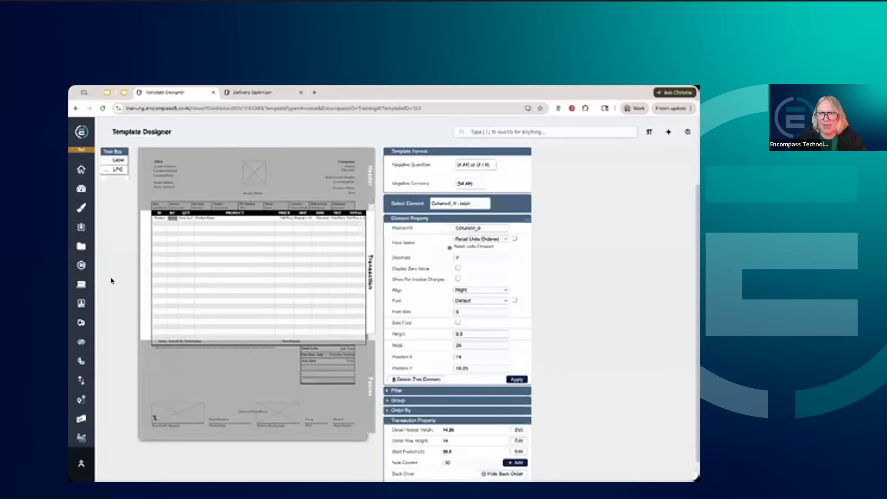
Look up and select the testing invoice number in the speaker notes of the Booze Clues changes slide, and return to the Template Designer.
scroll(583, 366, "up", 2)
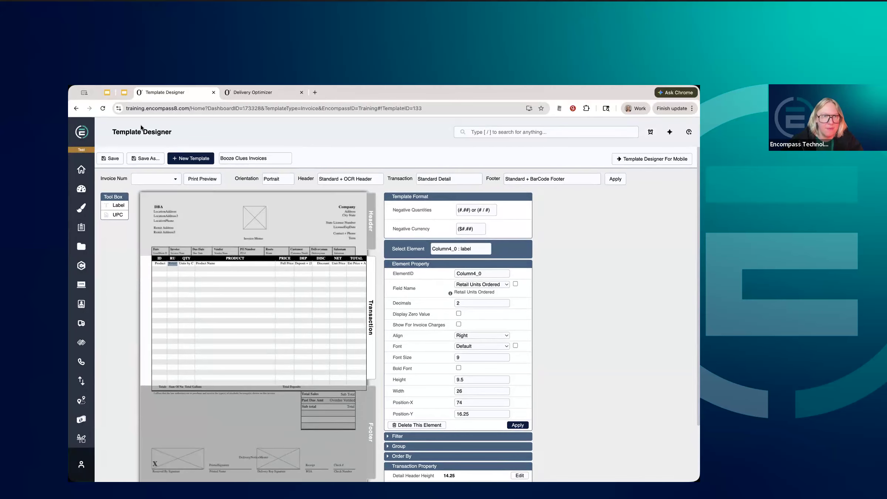
left_click(125, 93)
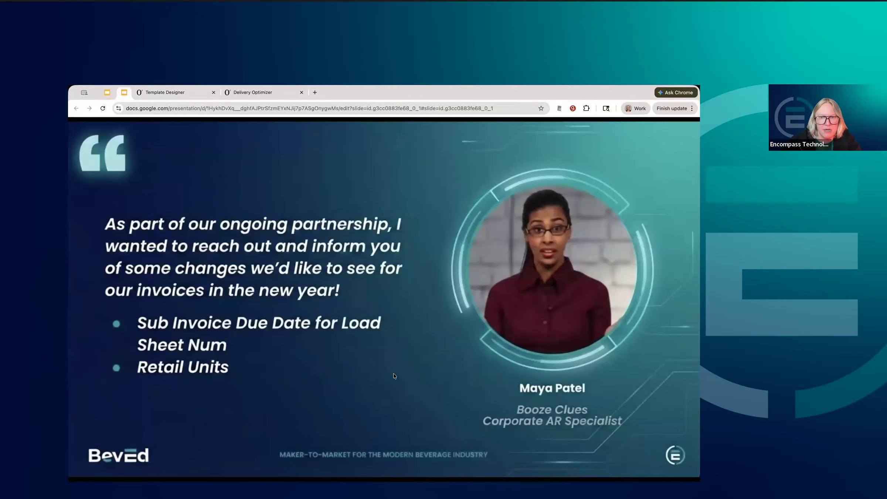
key("Escape")
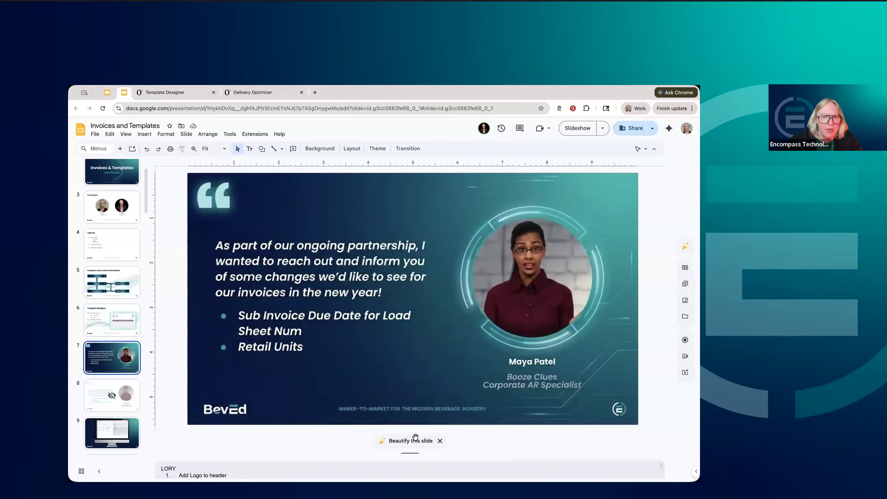
left_click_drag(421, 458, 415, 394)
left_click_drag(256, 425, 228, 423)
key("super+c")
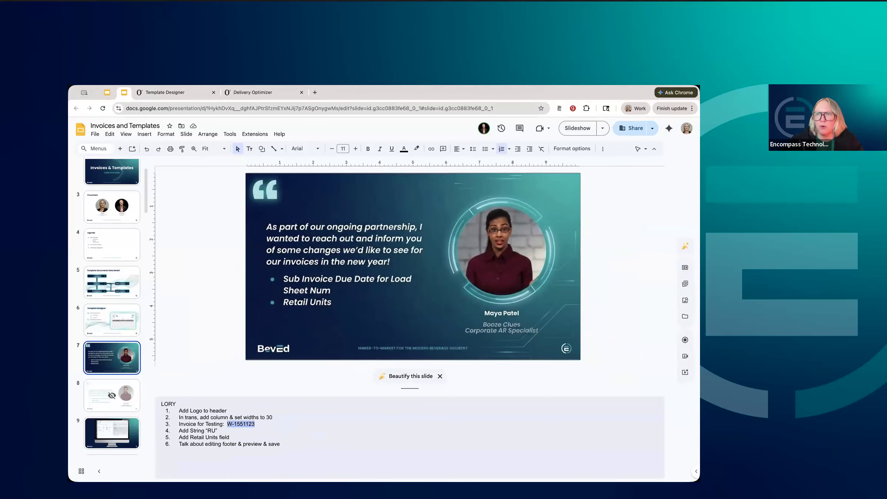
left_click(601, 130)
left_click(528, 149)
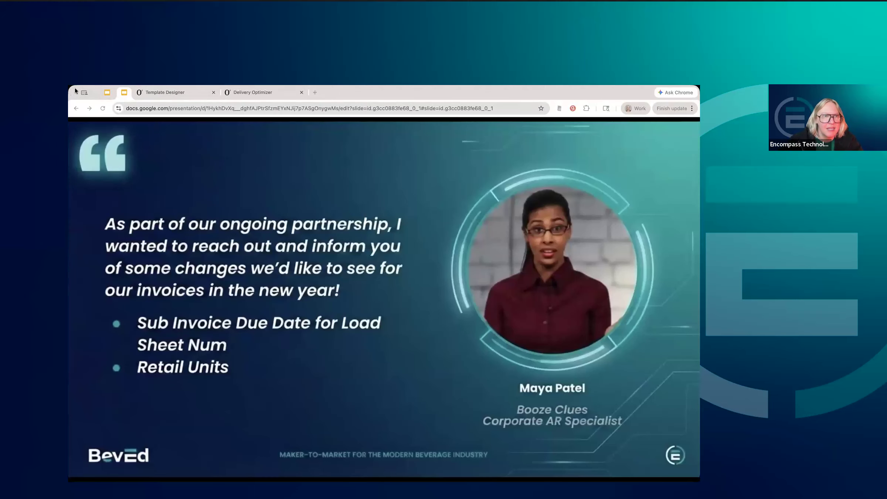
left_click(243, 91)
left_click(196, 92)
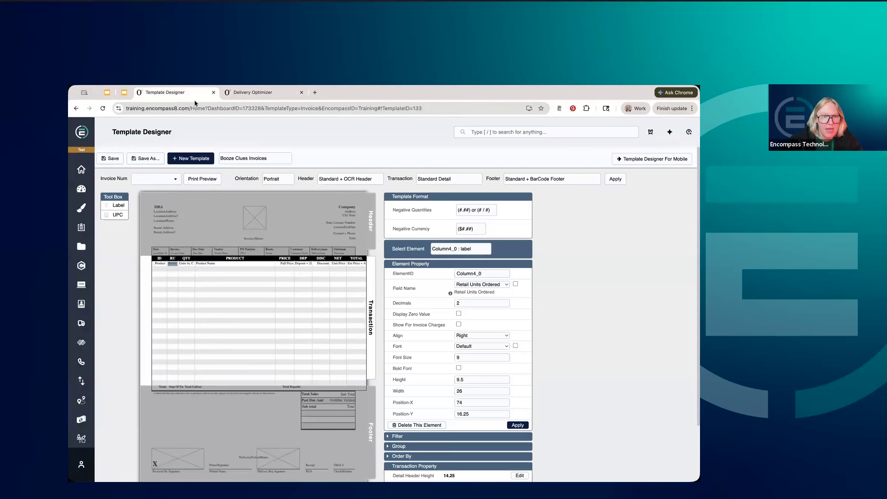
Set the testing invoice as the template's invoice number, print-preview it and examine the header boxes and transaction columns across the page.
left_click(154, 178)
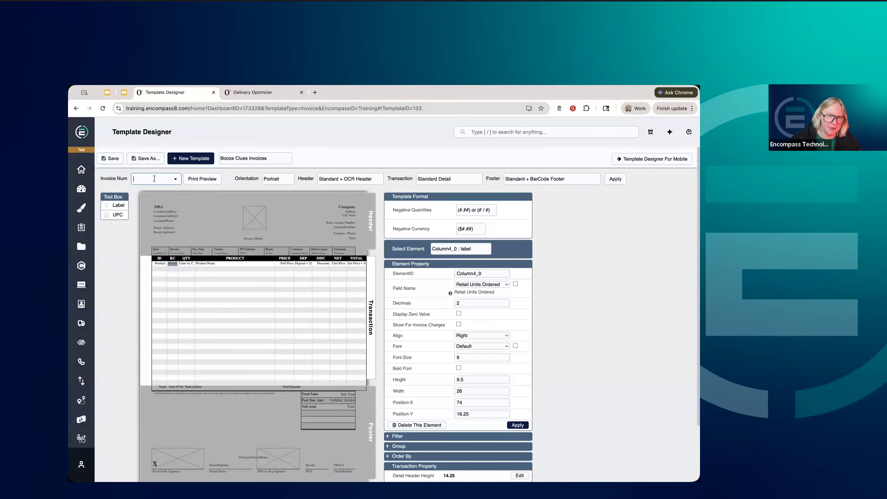
key("super+v")
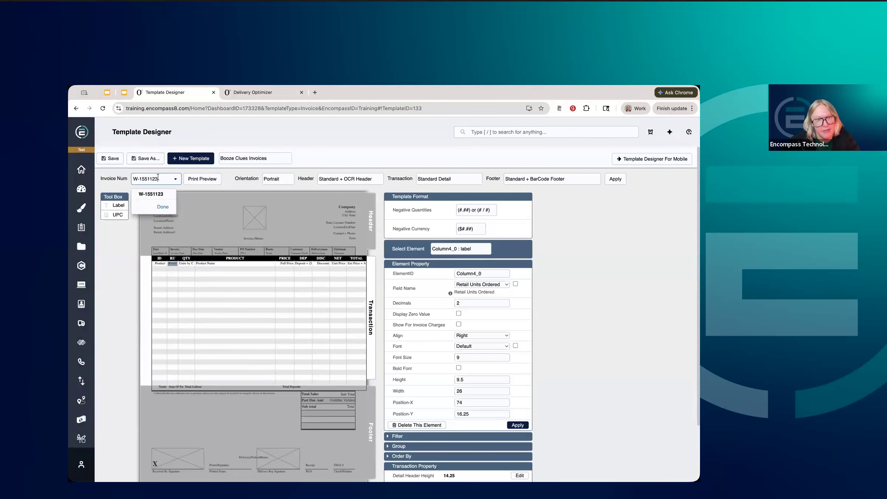
left_click(202, 181)
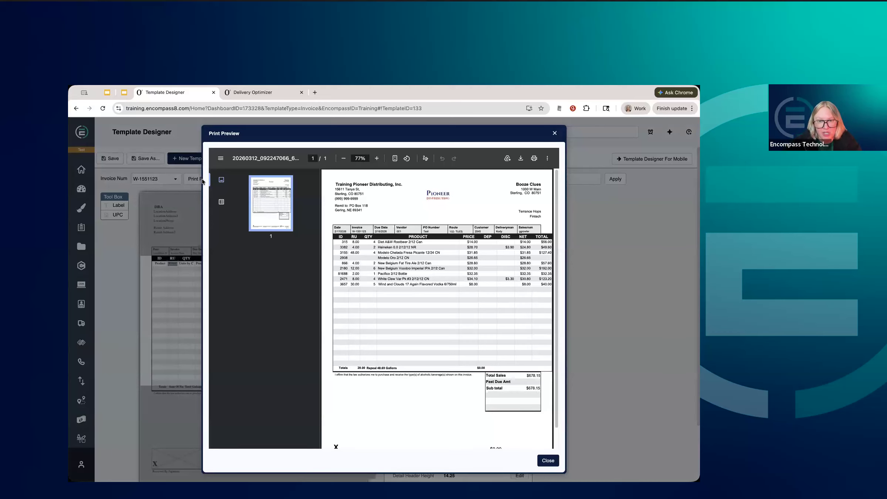
left_click(378, 158)
left_click(377, 159)
left_click(377, 159)
left_click(377, 159)
left_click(378, 159)
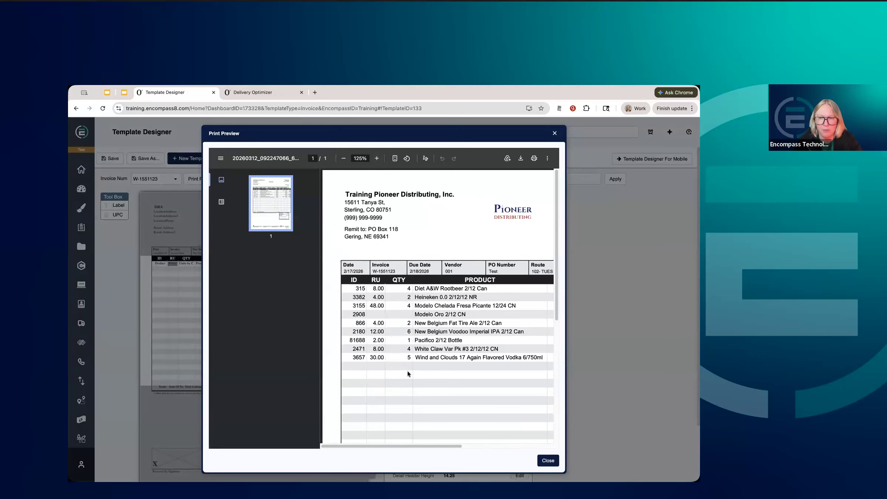
scroll(407, 372, "right", 8)
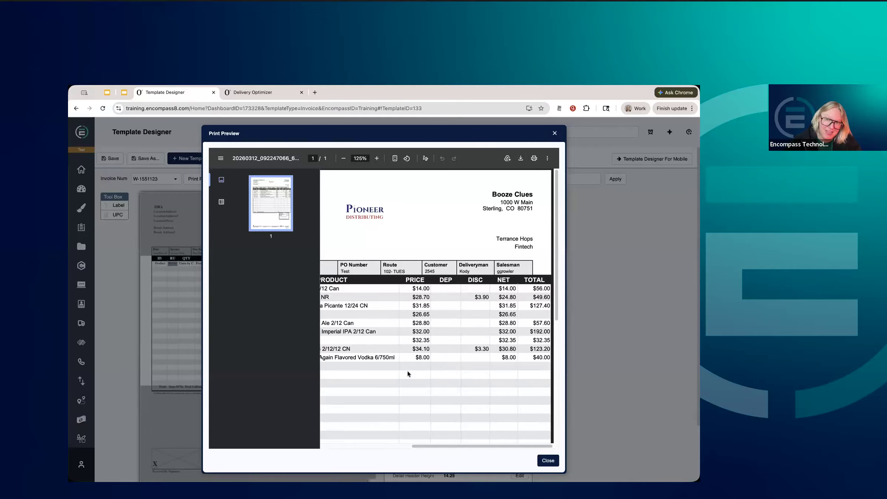
left_click(543, 461)
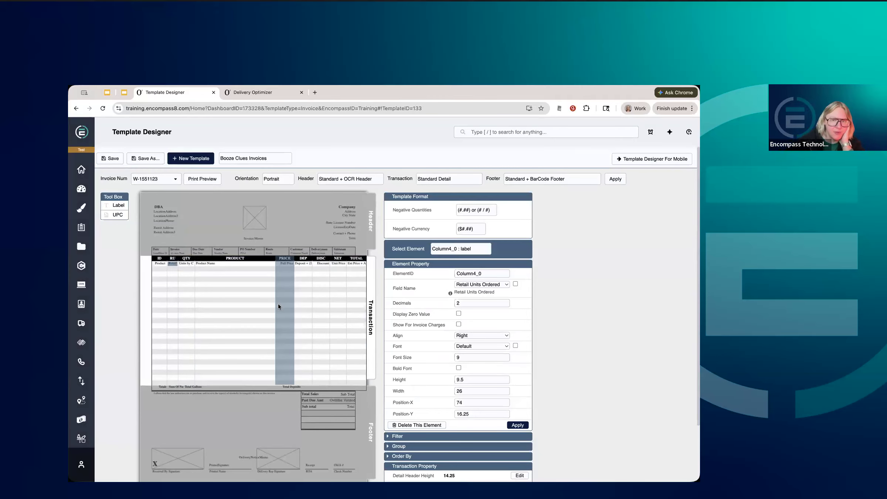
Reduce the PRODUCT column's width in the Transaction section to 198 and then further to 188, applying each change.
left_click(265, 304)
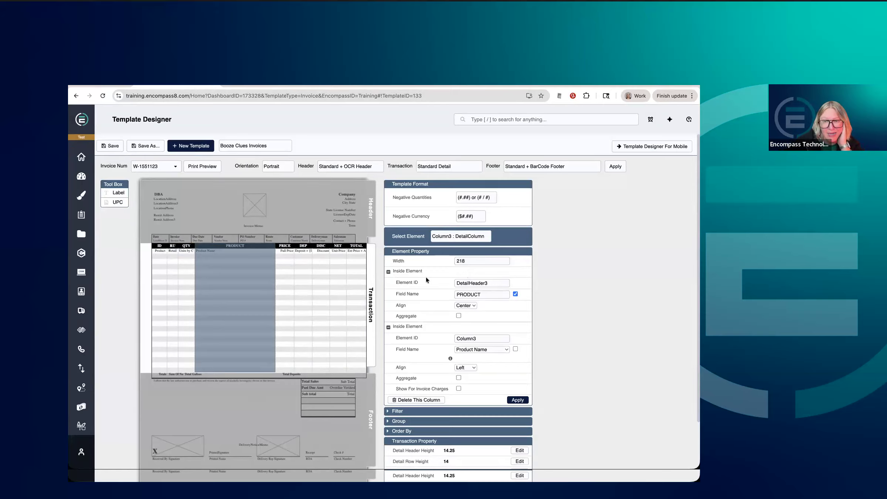
left_click(478, 273)
left_click_drag(481, 273, 430, 271)
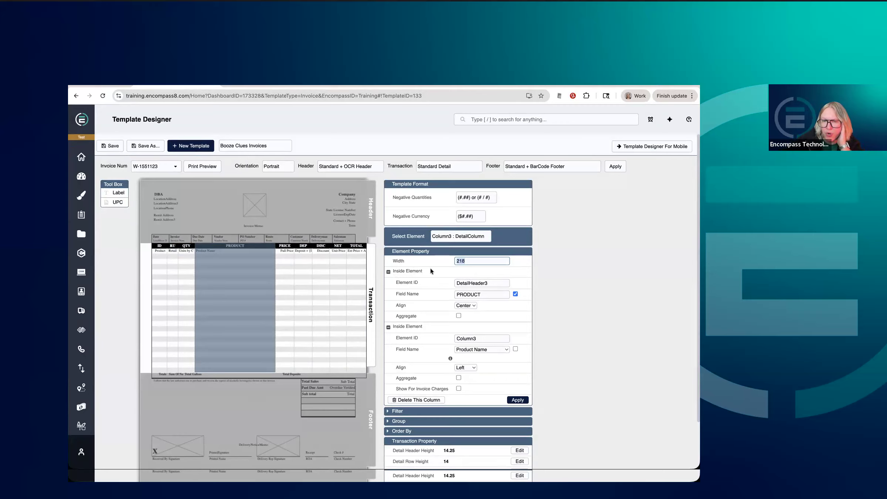
type("198")
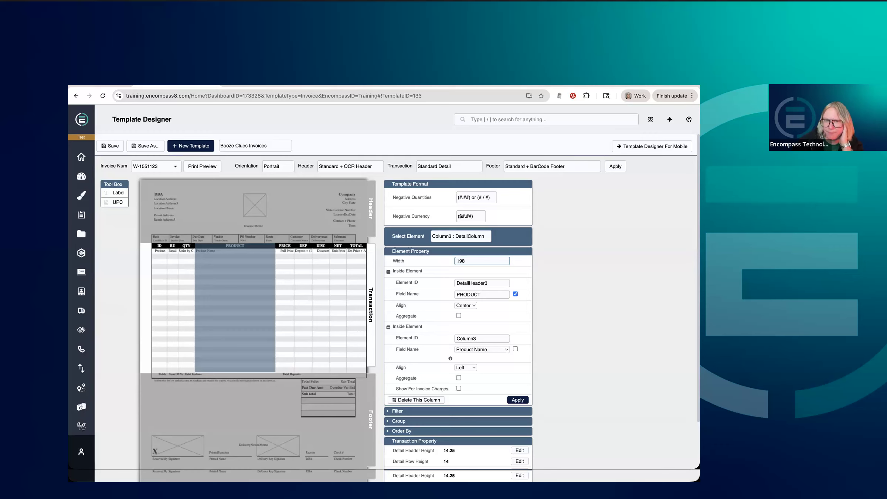
left_click(517, 400)
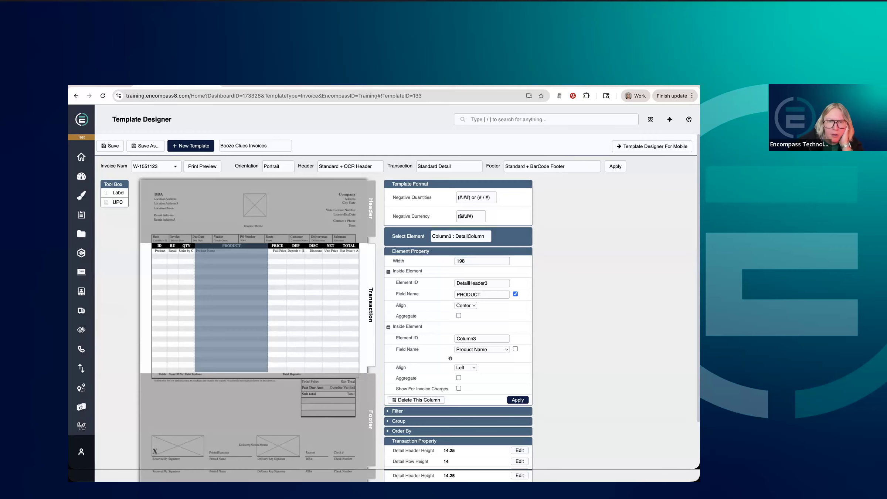
left_click(460, 261)
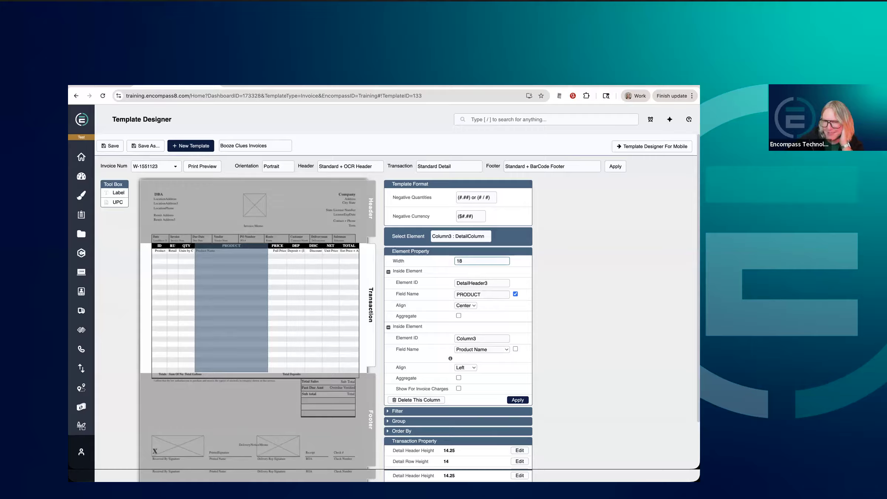
left_click(517, 400)
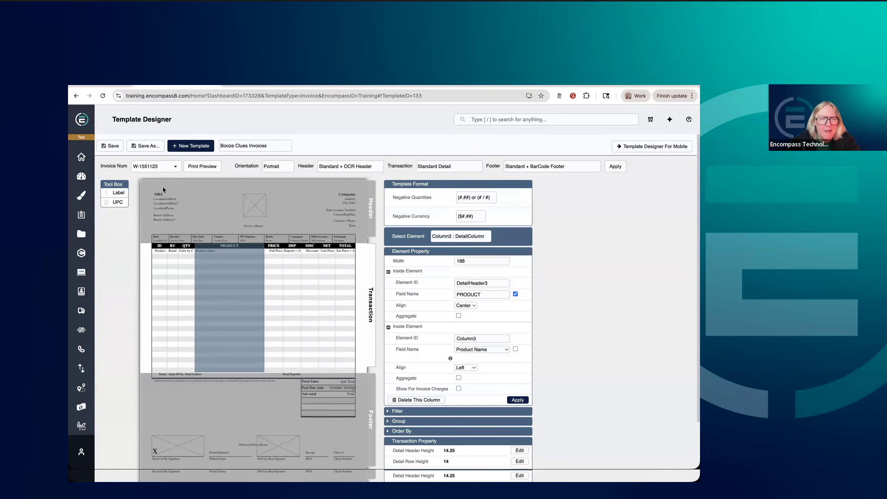
Print-preview the invoice with the narrowed PRODUCT column and save the Booze Clues Invoices template.
left_click(203, 167)
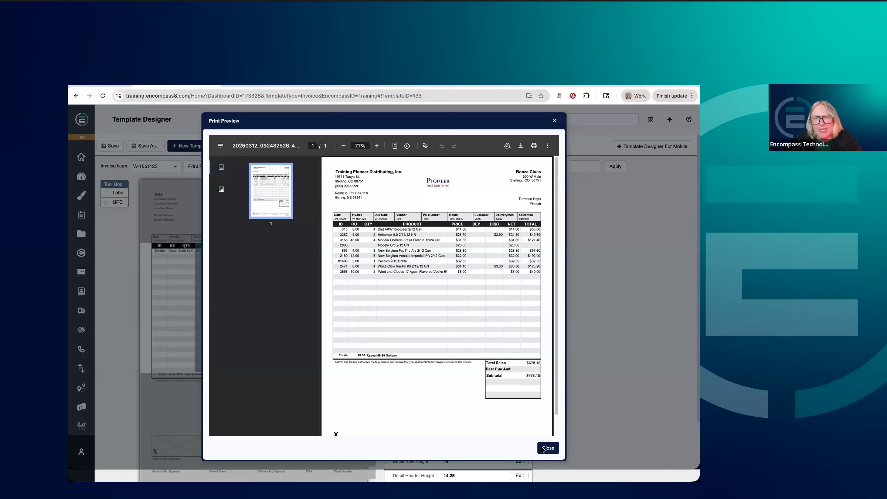
left_click(548, 462)
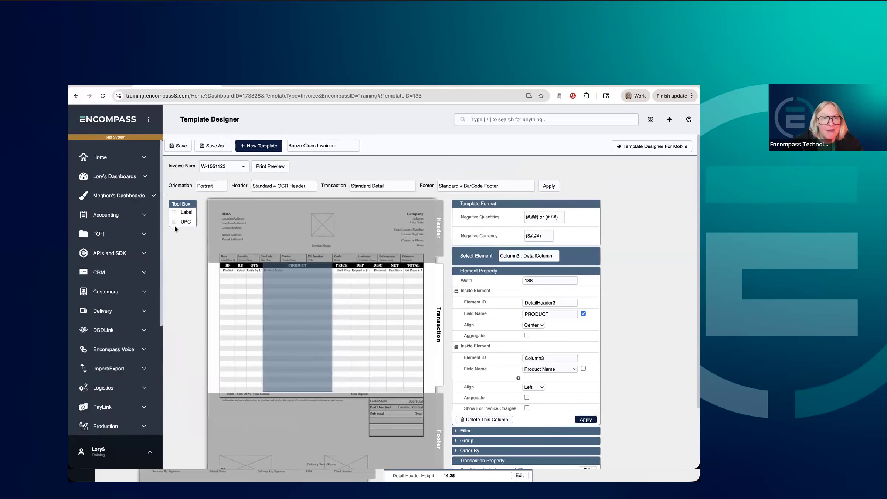
left_click(113, 147)
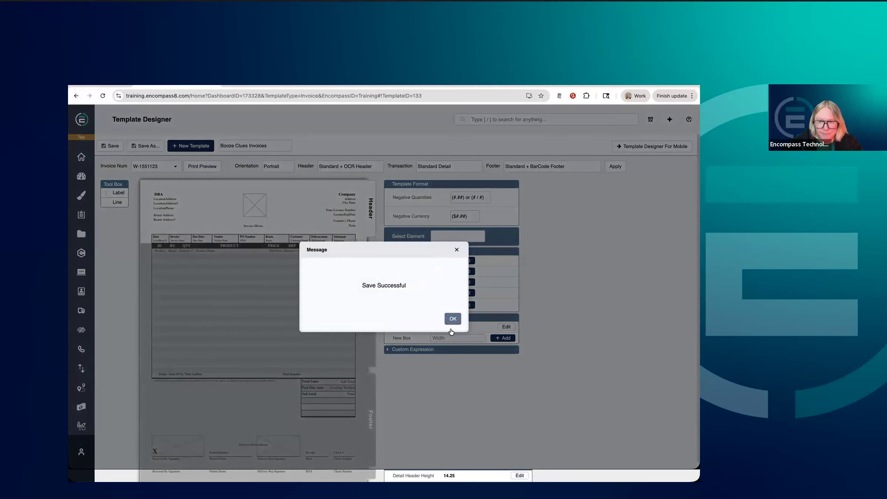
left_click(451, 320)
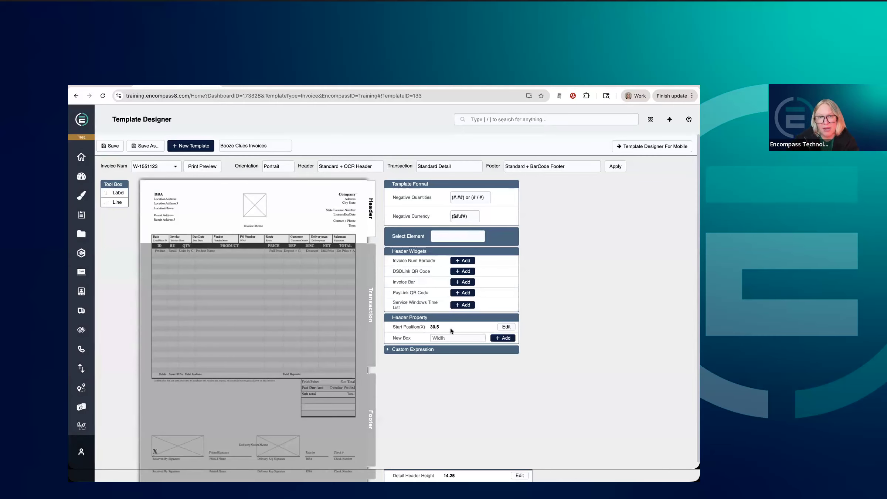
Switch to the Invoices and Templates presentation and advance from the Mobile Template Designer slide to the Demo slide.
left_click(126, 94)
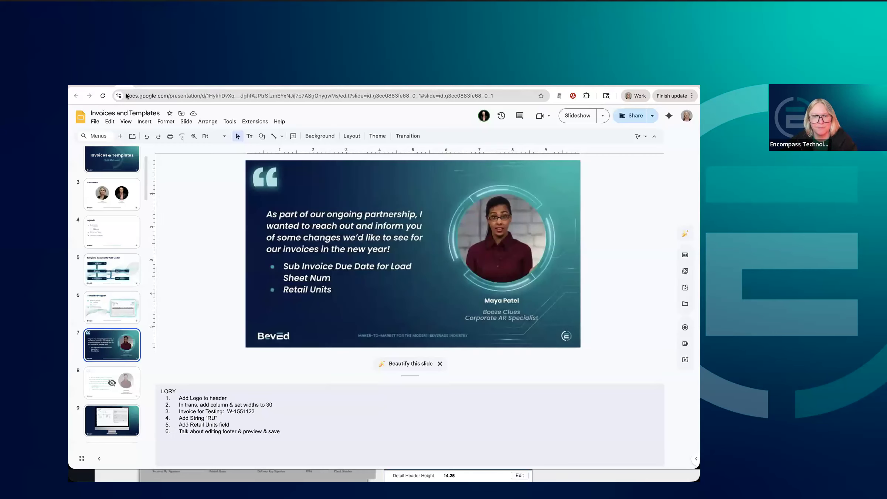
left_click(172, 93)
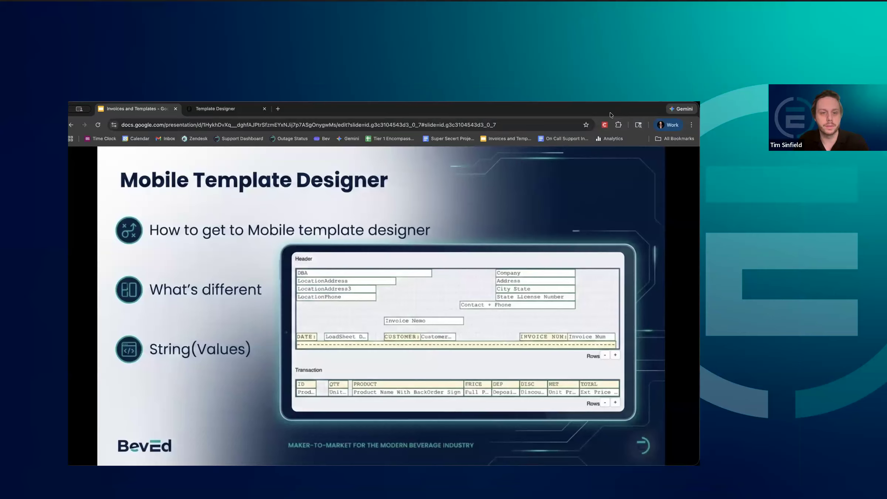
left_click(108, 451)
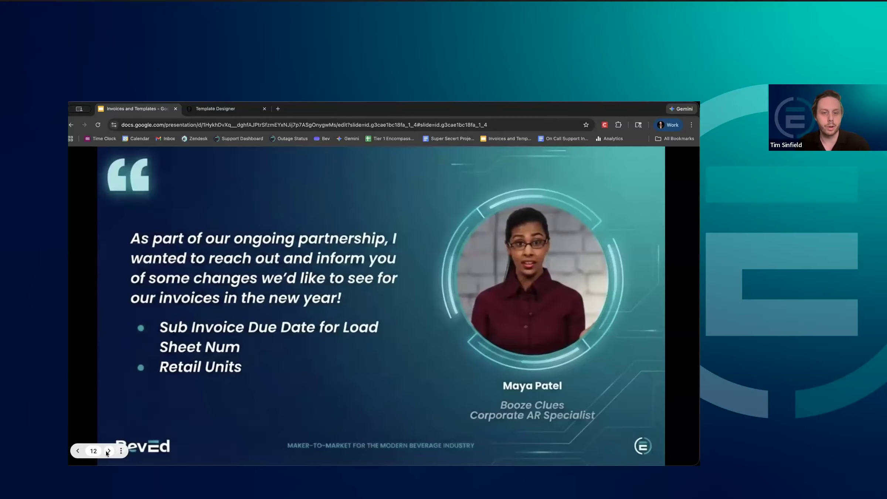
left_click(108, 451)
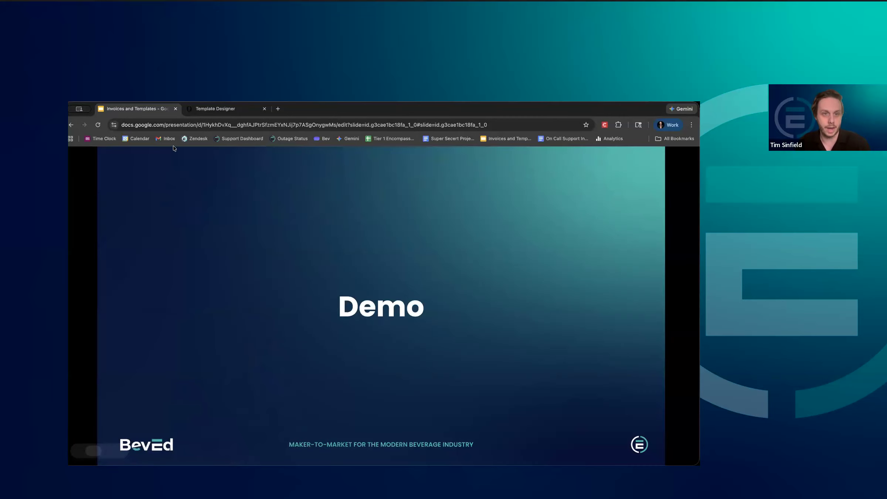
Return to the Template Designer, open the template in Template Designer For Mobile and select the testing invoice number.
left_click(202, 109)
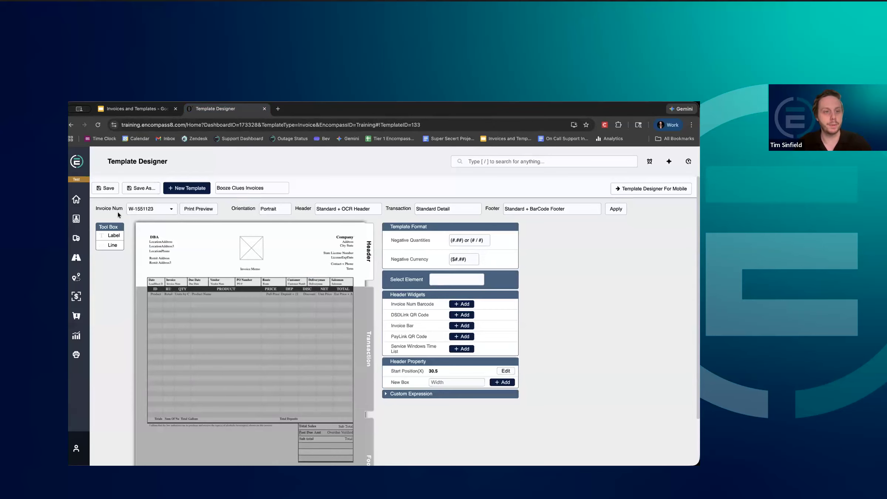
left_click(633, 190)
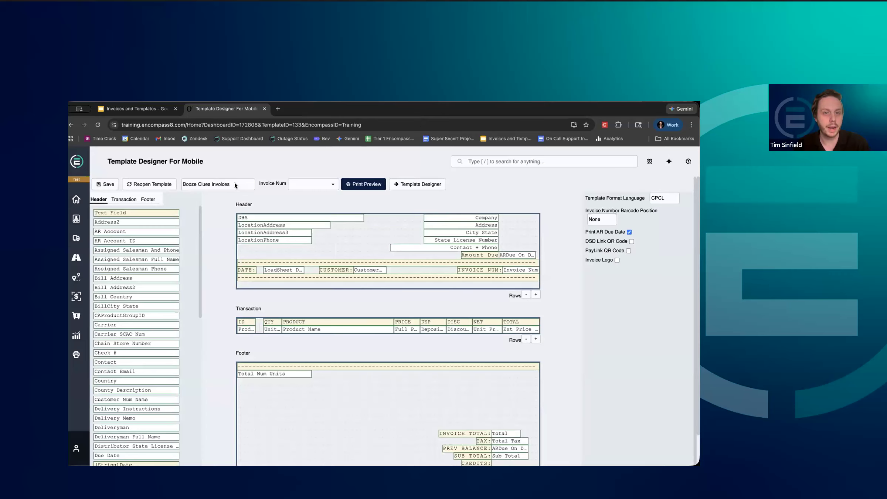
left_click(298, 185)
type("W-1551123")
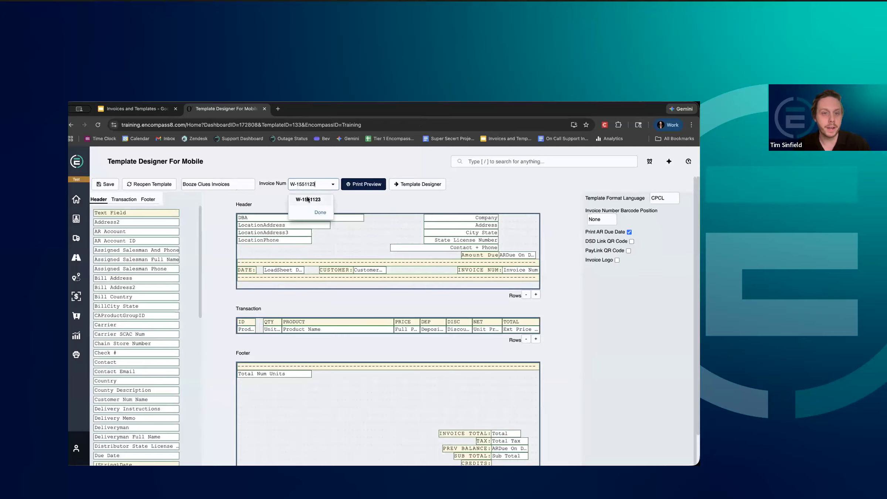
left_click(307, 199)
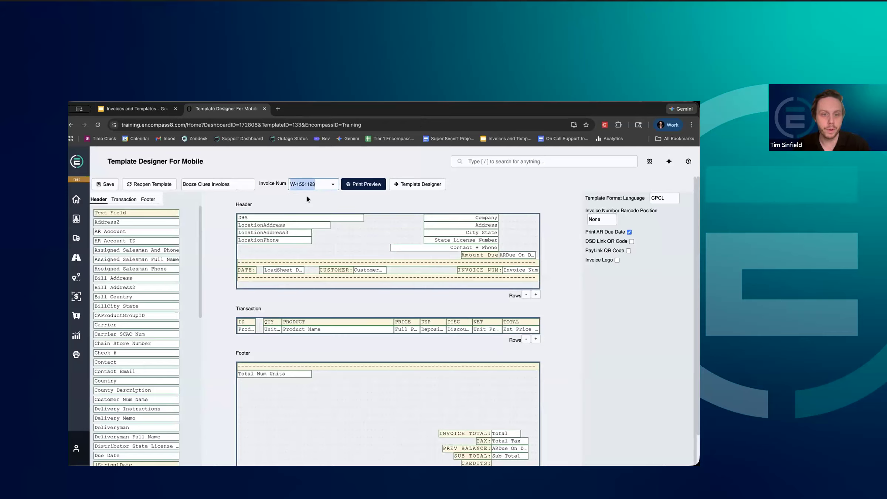
Remove the LoadSheet Date field beside the DATE: label in the mobile template's header.
left_click_drag(279, 273, 234, 269)
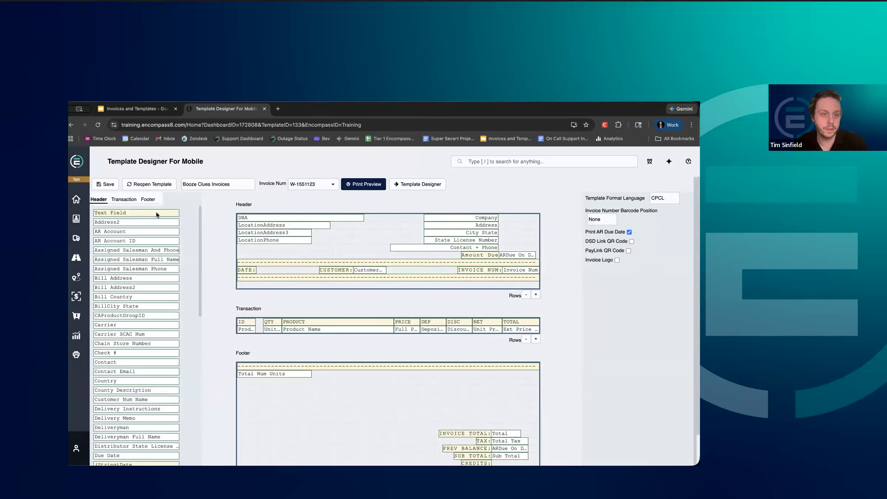
Place a Text Field below LocationPhone in the header and remove it, and try to place a header Text Field in the footer.
left_click_drag(152, 213, 290, 248)
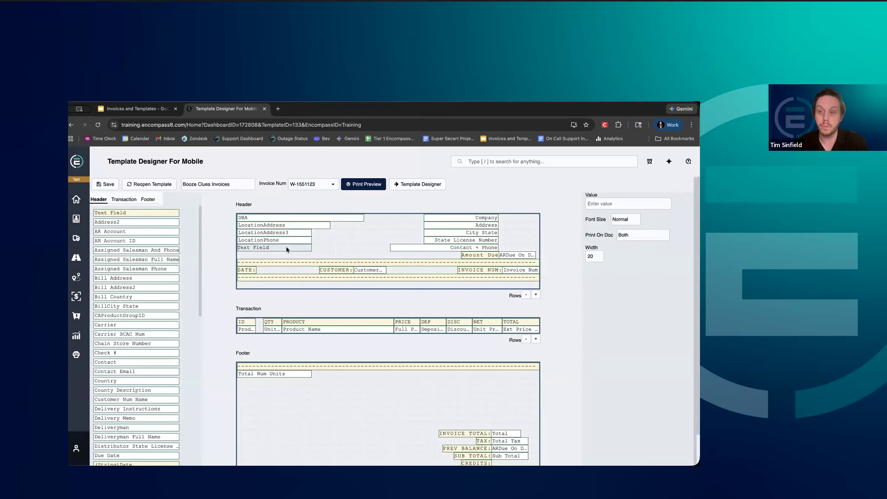
left_click_drag(286, 247, 581, 306)
left_click_drag(136, 211, 210, 247)
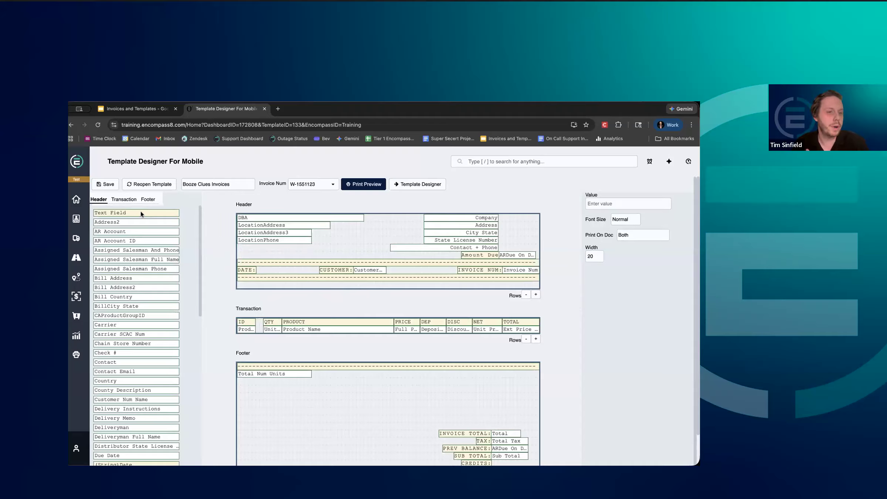
left_click_drag(141, 212, 289, 383)
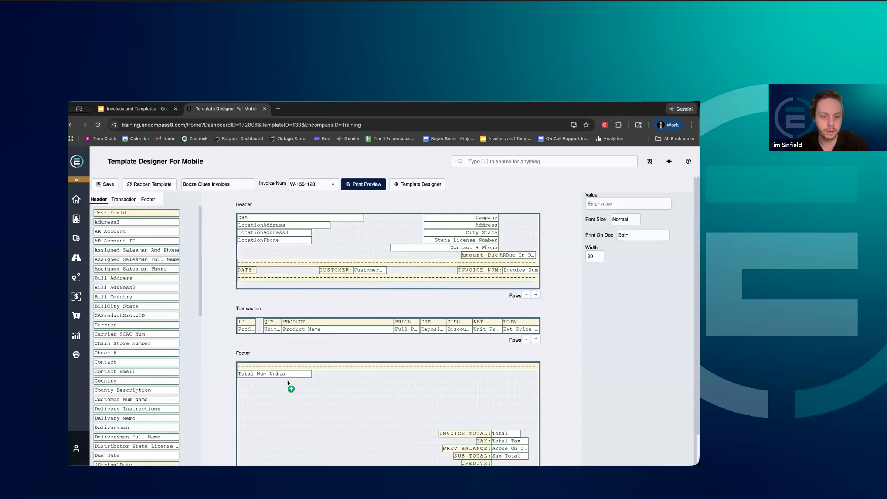
left_click_drag(122, 210, 271, 380)
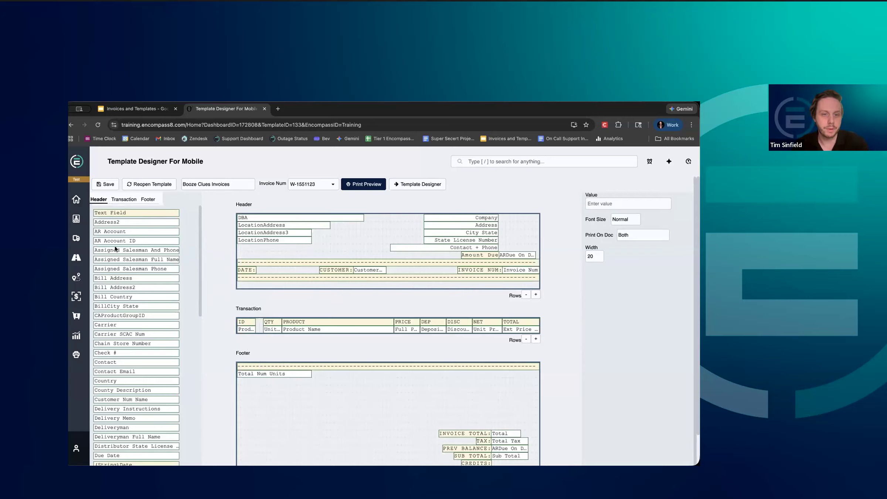
Place a footer Text Field below Total Num Units in the footer and remove it again.
left_click(147, 201)
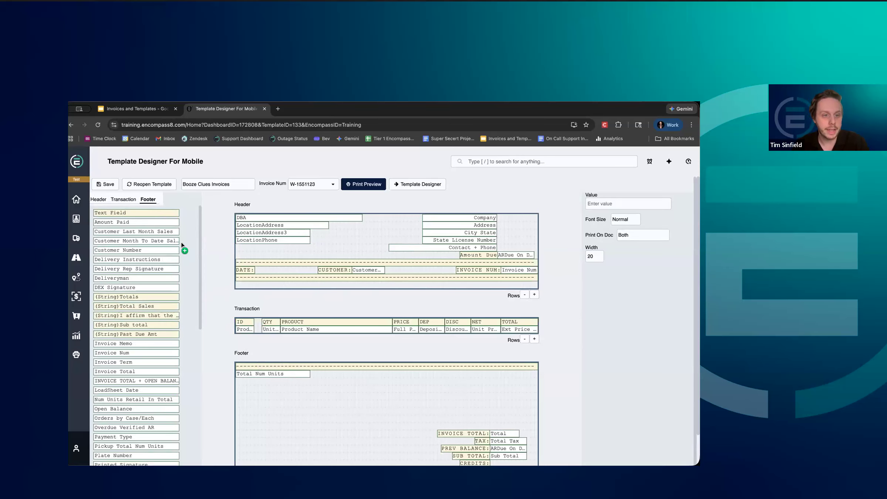
left_click(279, 385)
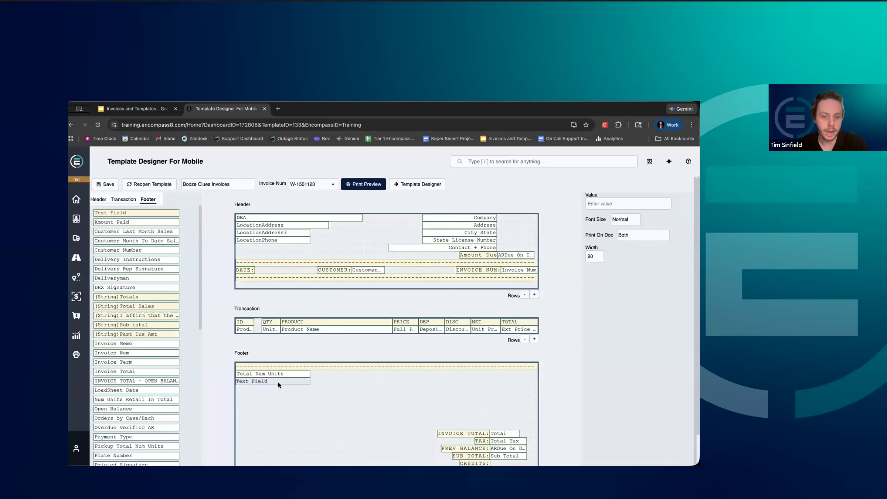
left_click_drag(284, 382, 229, 375)
left_click_drag(168, 242, 155, 233)
Replace the DATE: label in the mobile template's header with the Due Date string label and set its width to 10.
left_click(98, 199)
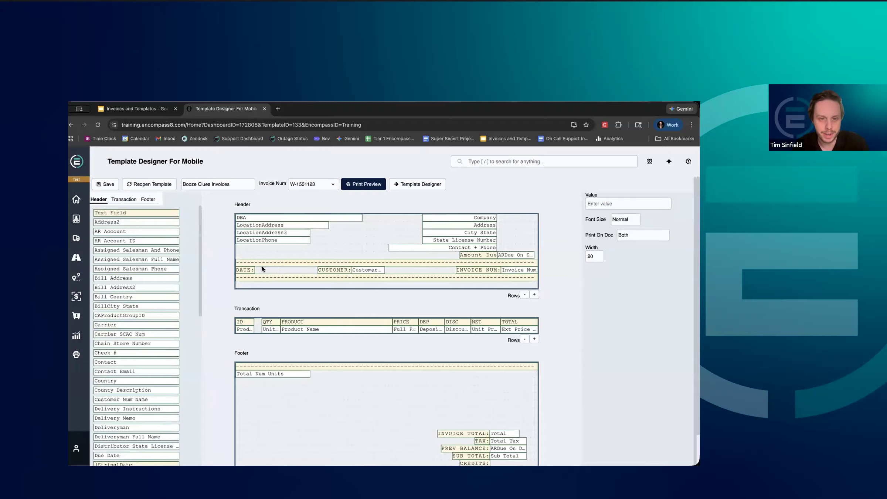
left_click_drag(247, 270, 223, 269)
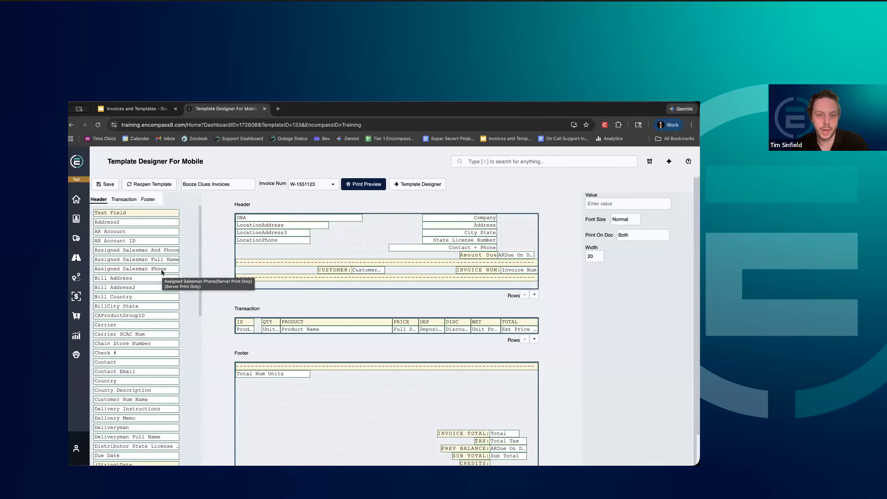
scroll(161, 255, "down", 2)
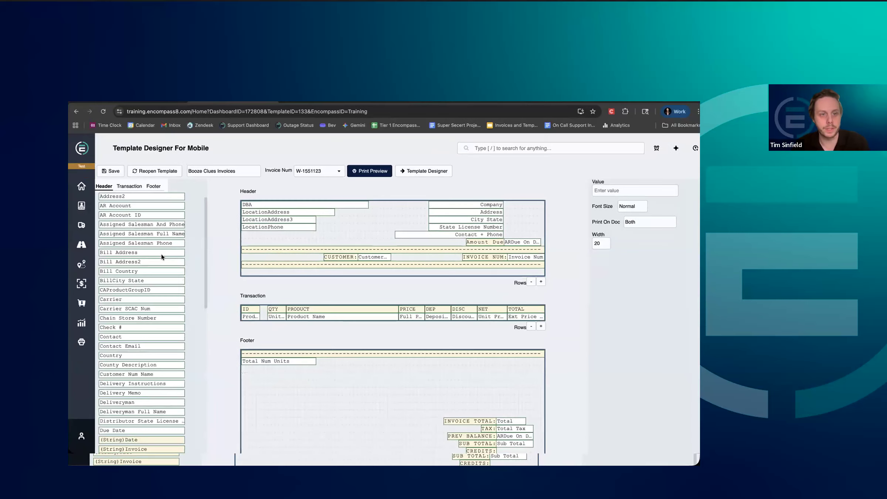
scroll(162, 257, "down", 1)
scroll(162, 256, "up", 1)
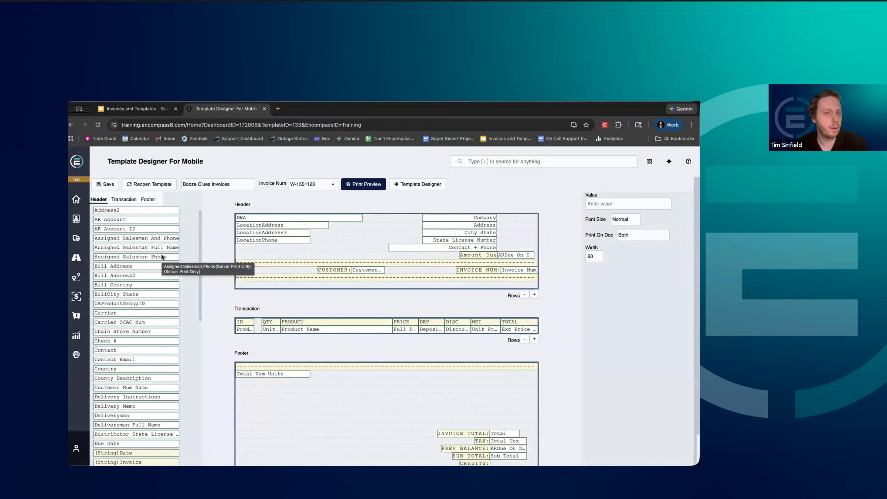
scroll(161, 255, "down", 3)
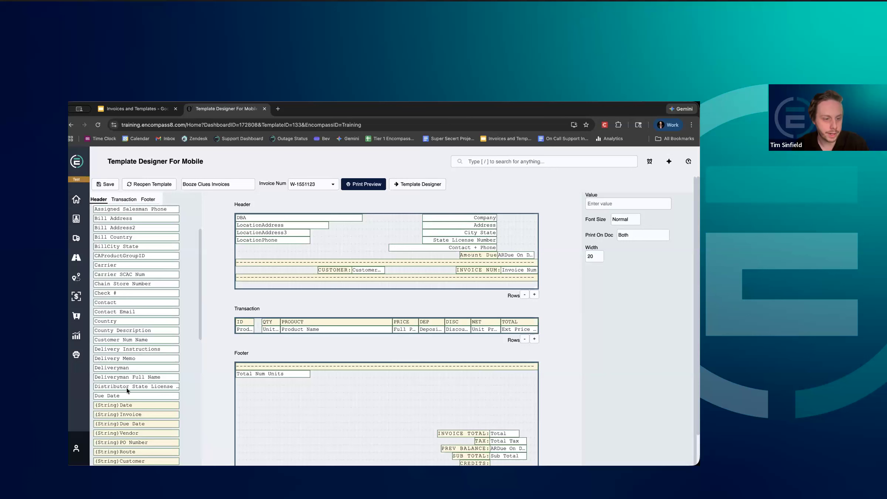
left_click_drag(120, 425, 258, 269)
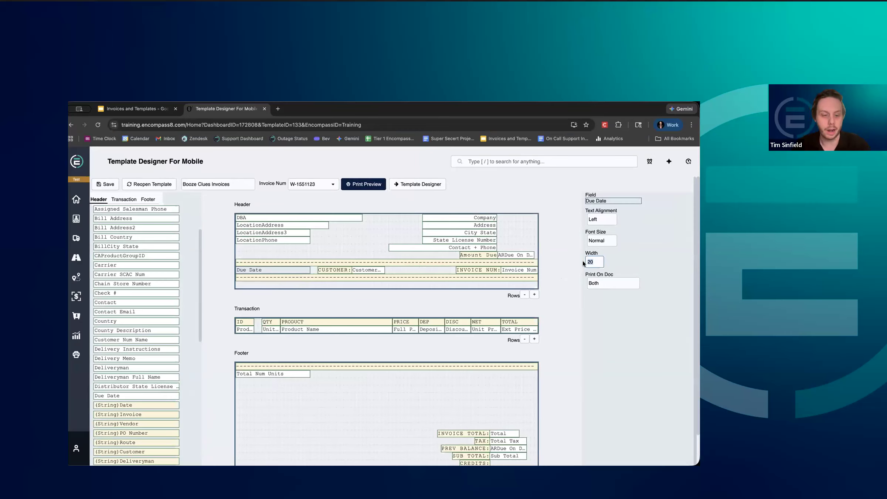
type("10")
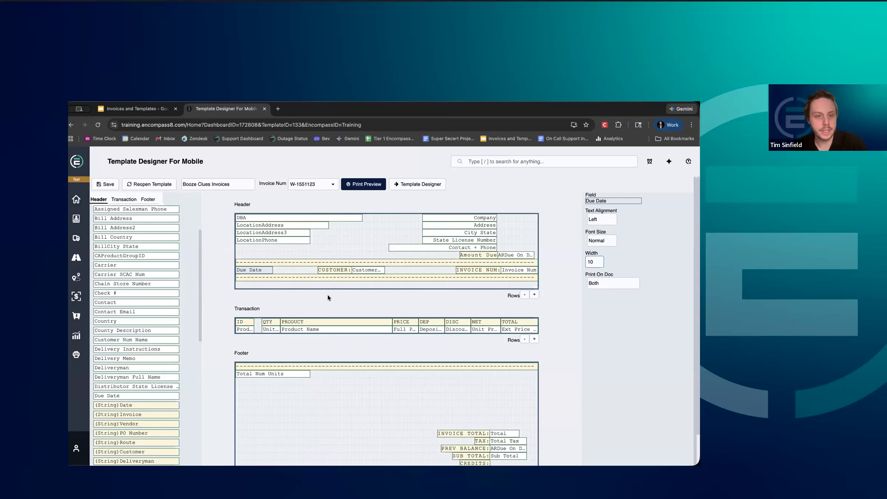
left_click_drag(258, 268, 226, 296)
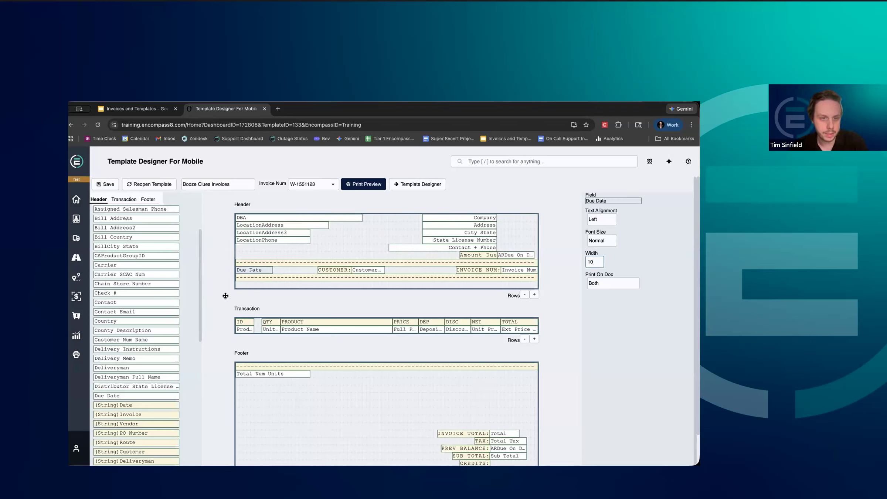
left_click(226, 296)
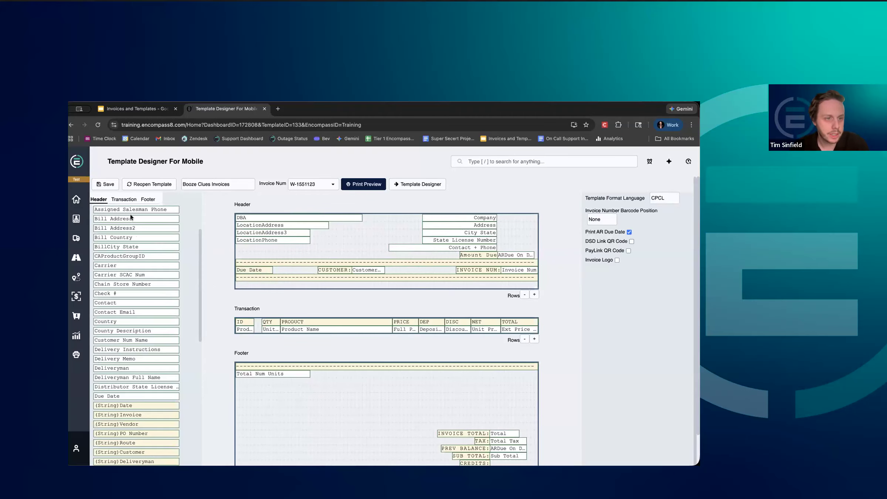
Place the Due Date field beside its label in the header with a width of 10, and check the print preview.
scroll(122, 227, "up", 1)
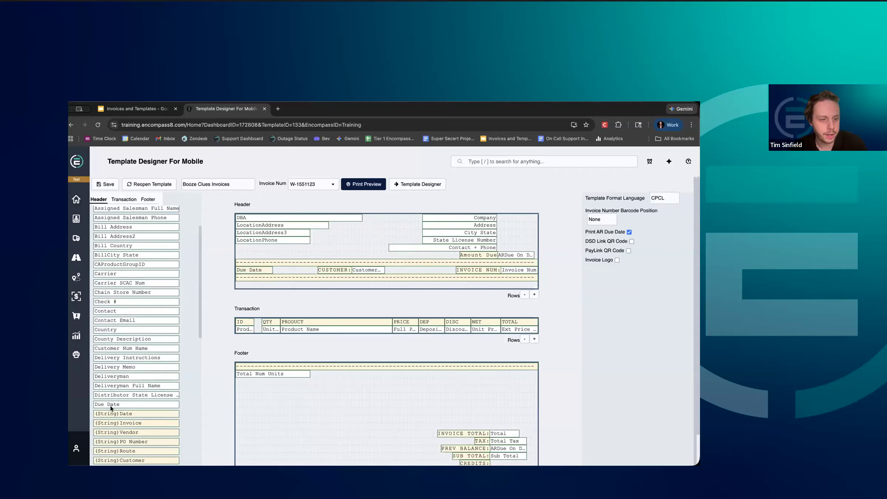
left_click_drag(110, 403, 288, 269)
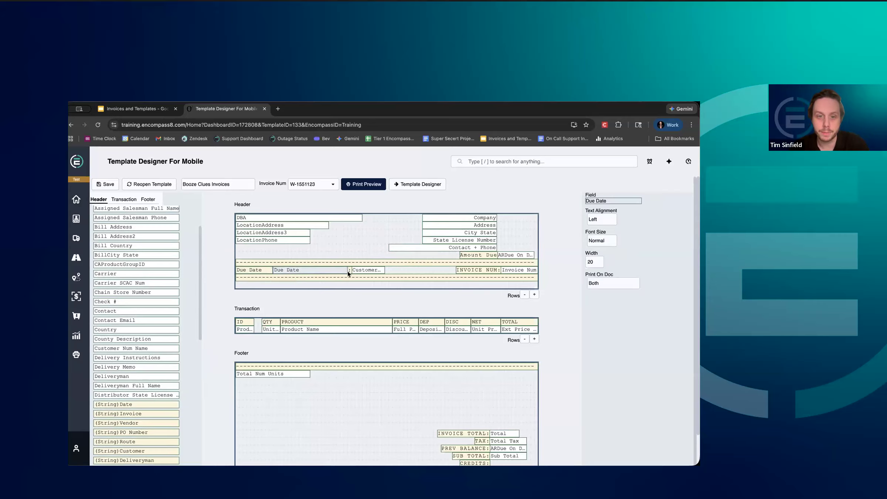
left_click(595, 262)
key("BackSpace")
key("BackSpace")
type("10")
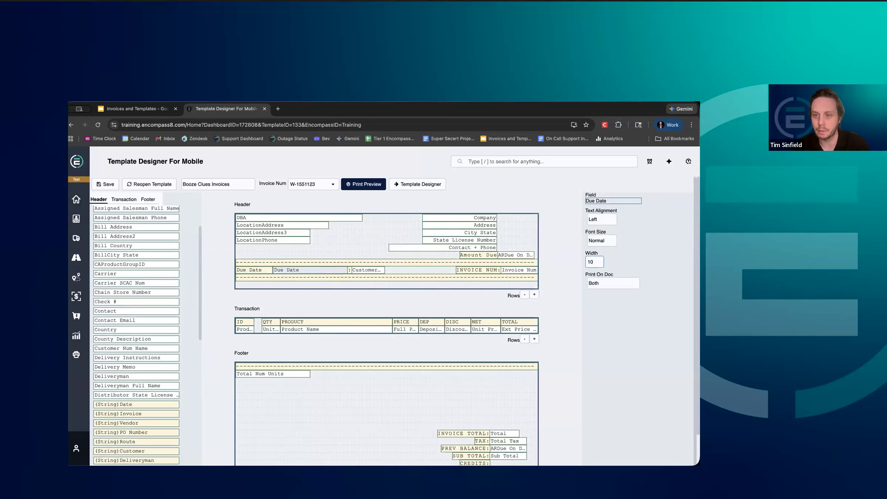
key("Return")
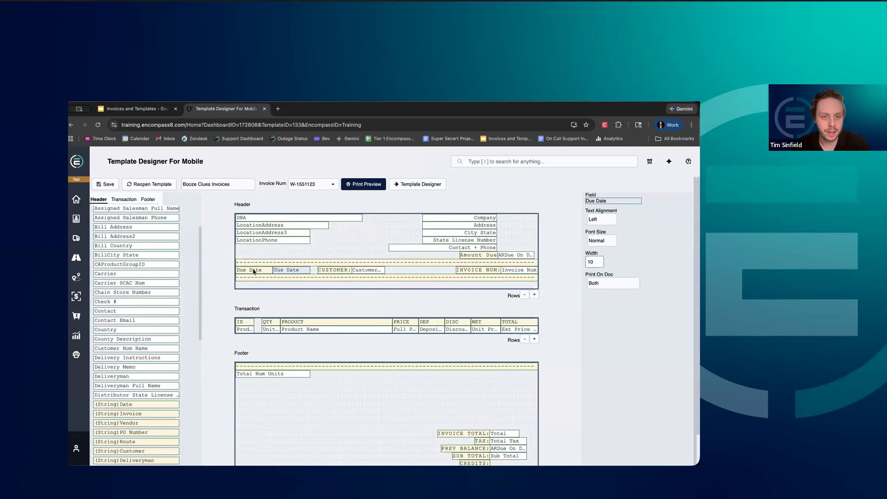
left_click(218, 231)
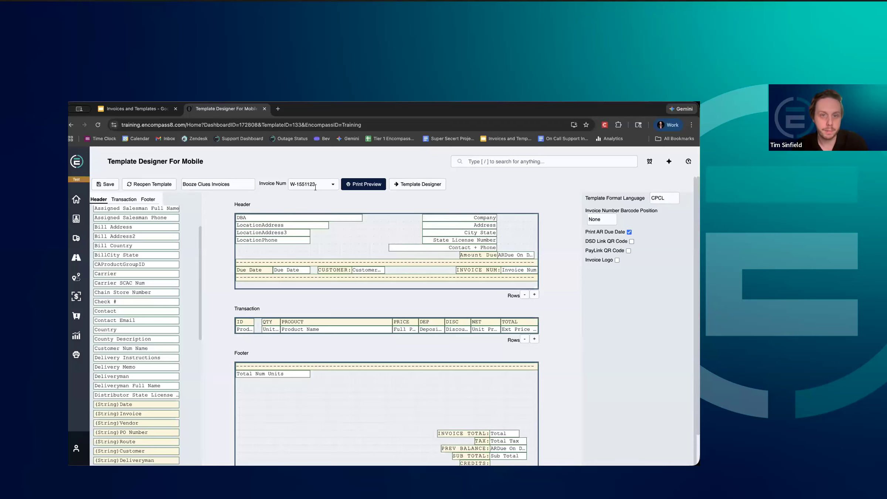
left_click(350, 185)
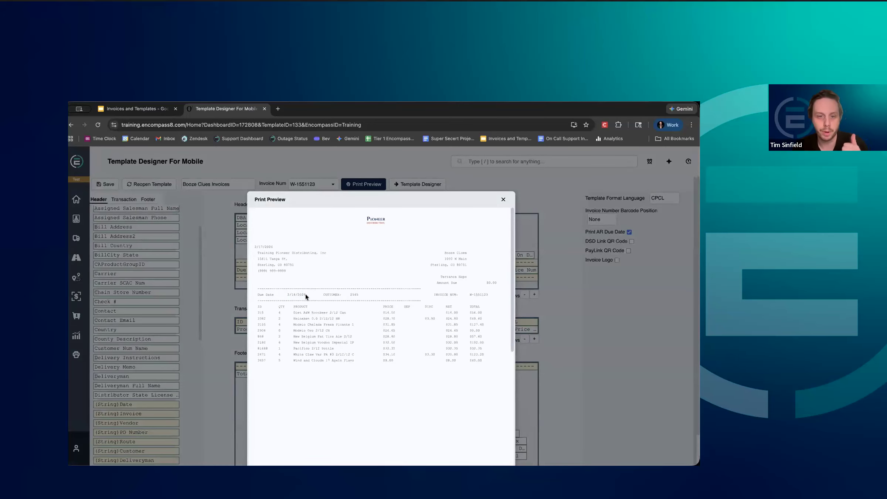
left_click(502, 199)
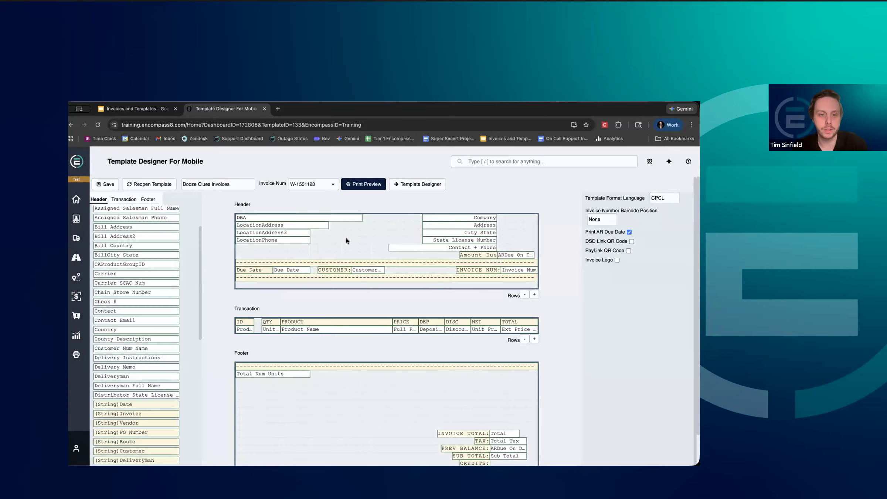
Examine the gap between the ID and QTY columns in the Transaction section.
left_click(266, 322)
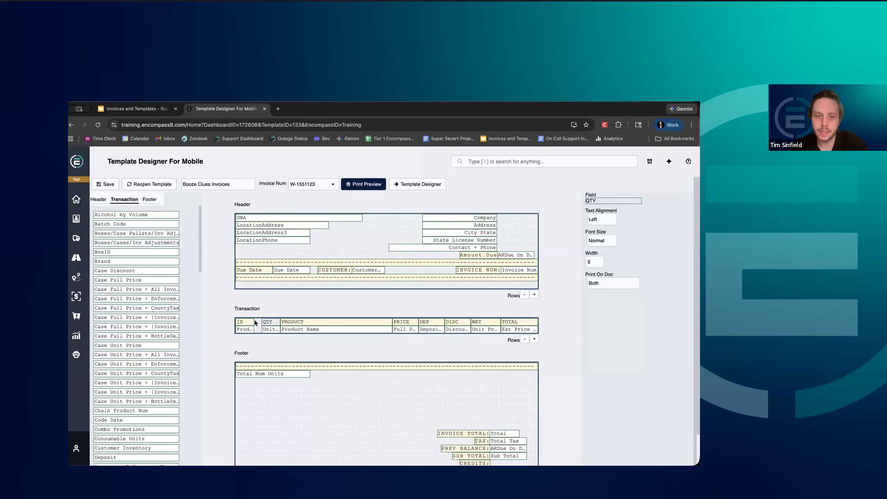
left_click(258, 328)
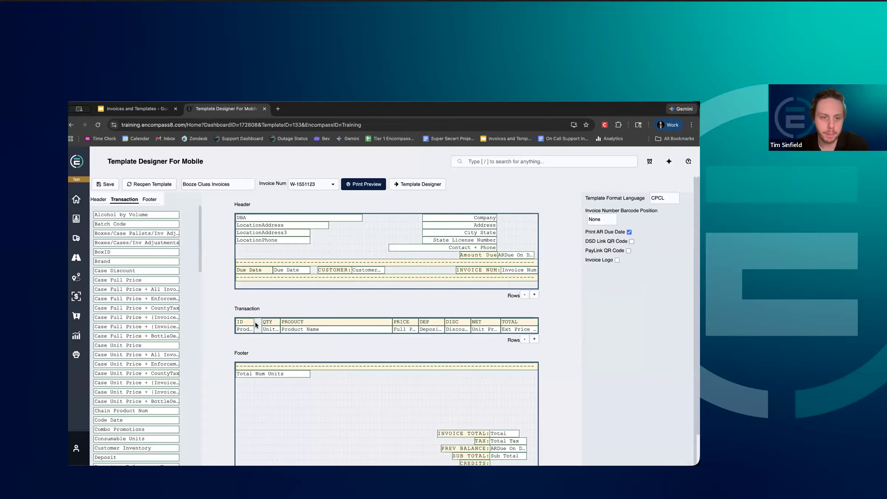
key("super+equal")
key("super+equal")
key("super+equal")
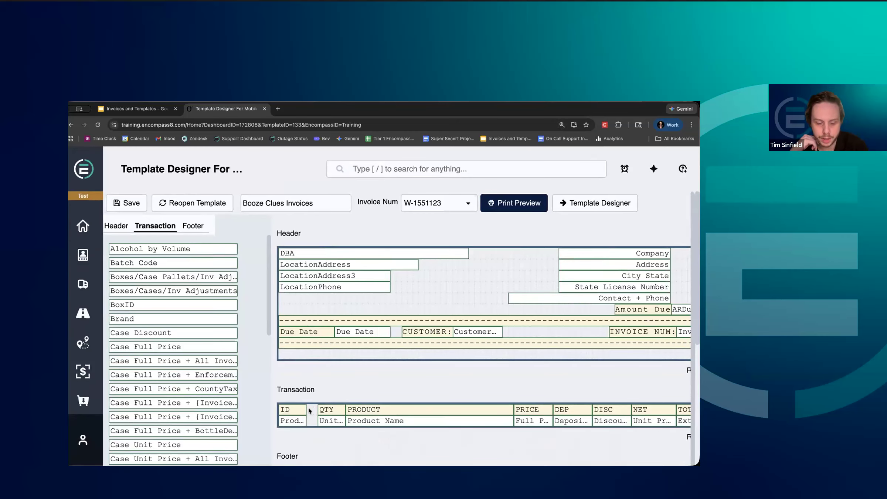
key("super+minus")
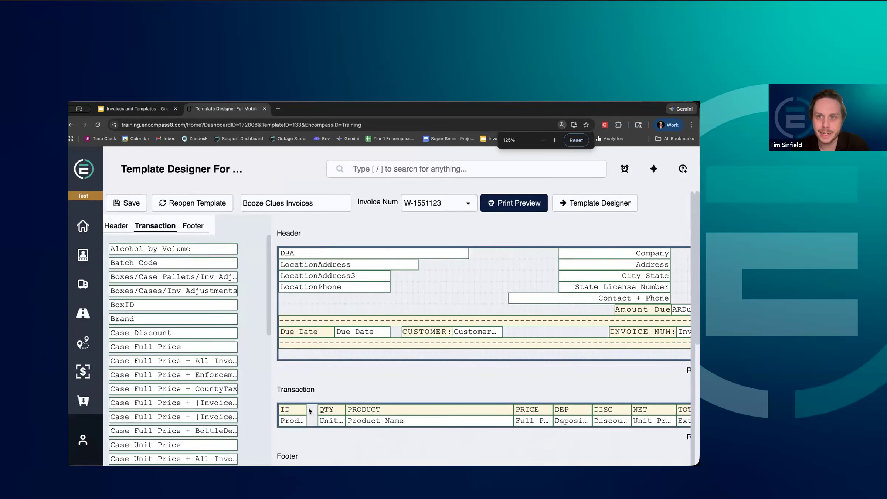
key("super+minus")
key("super+minus")
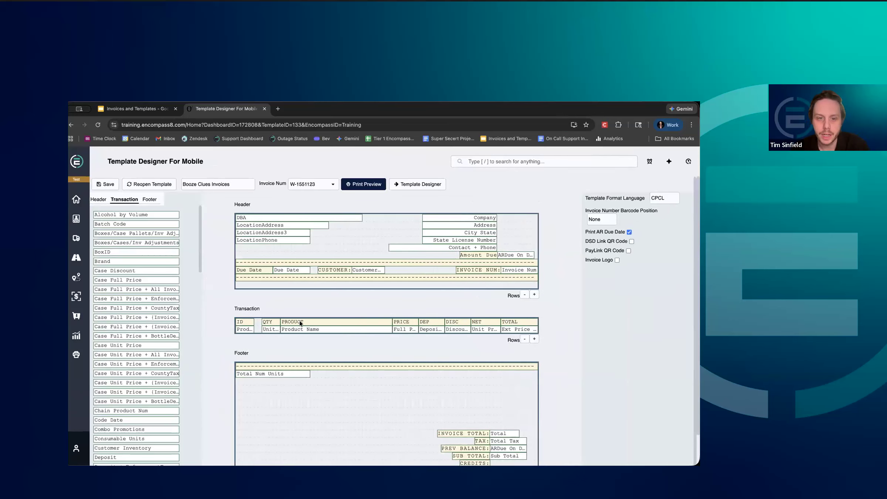
Set the PRODUCT label and Product Name field to width 28, and shift the product and QTY columns right to widen the gap after ID.
left_click(299, 320)
left_click(596, 263)
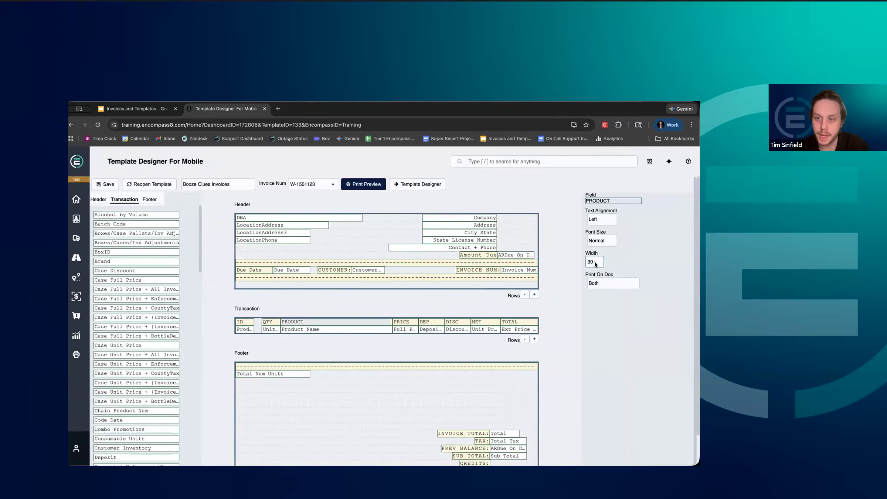
type("28")
key("Return")
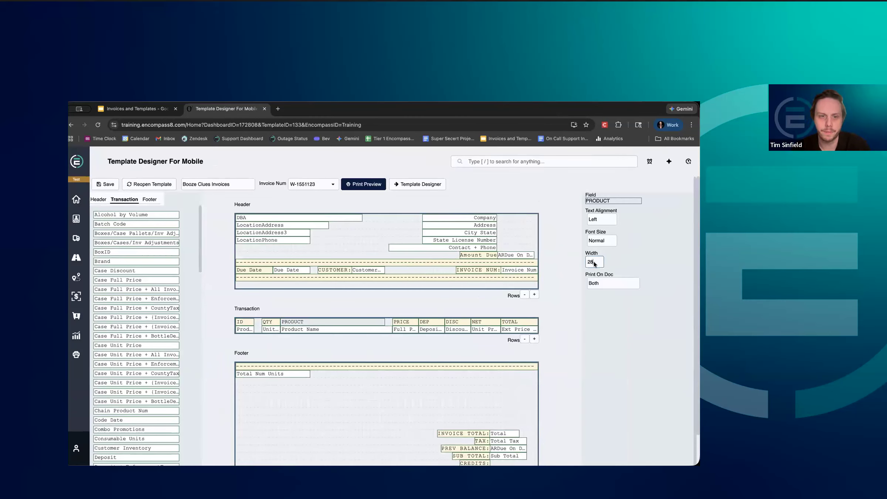
left_click(343, 329)
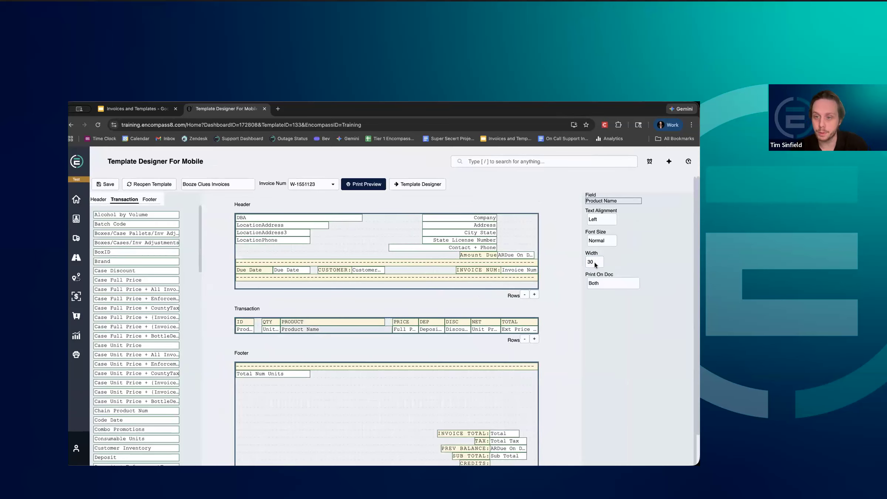
type("28")
key("Return")
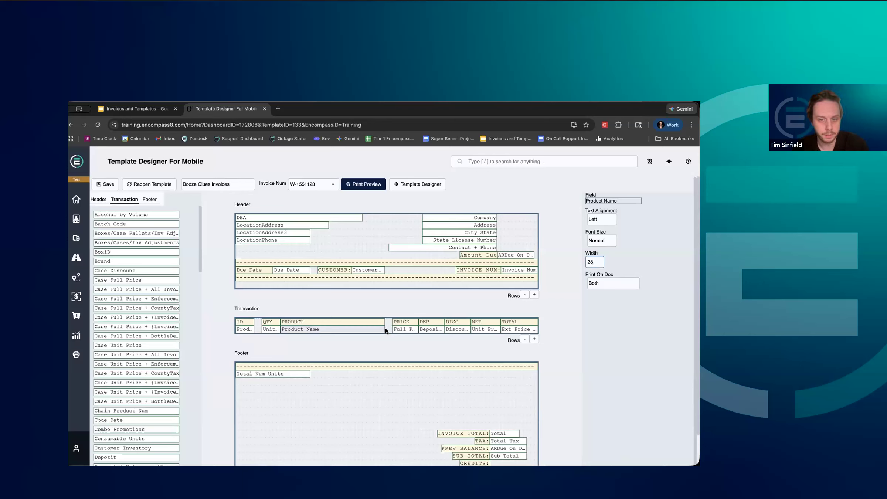
left_click_drag(364, 328, 370, 323)
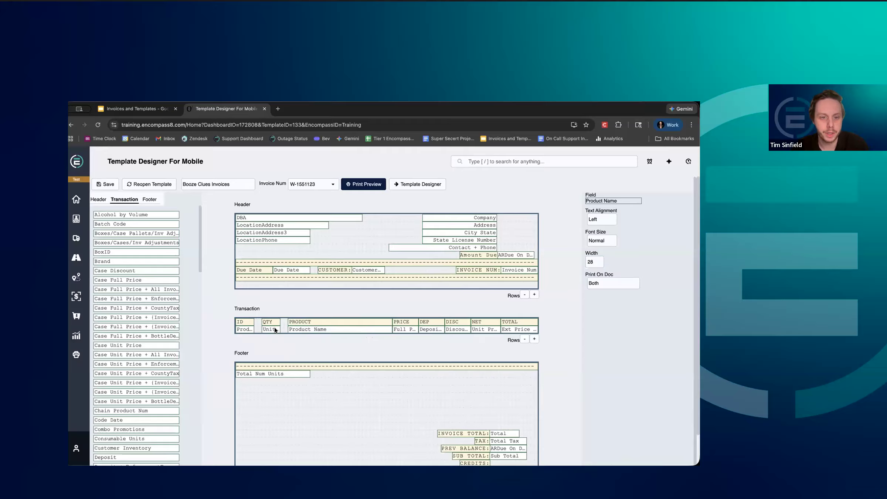
left_click_drag(273, 323, 280, 324)
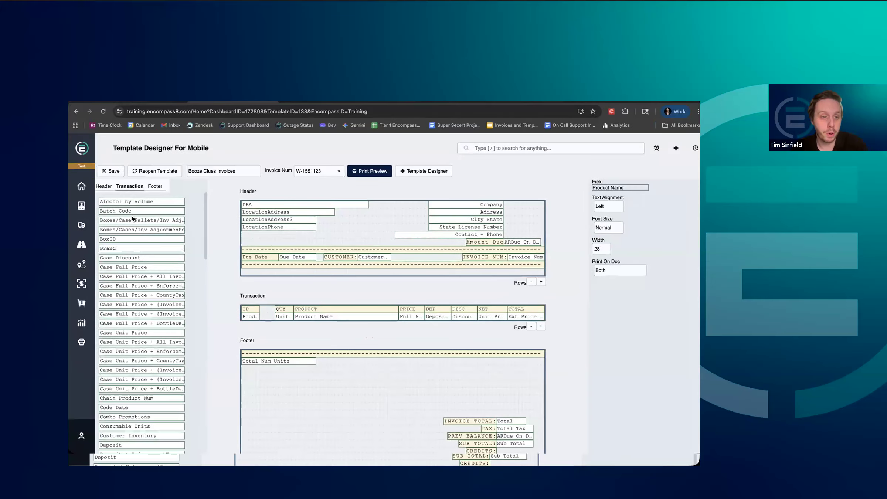
Place the RU string label between ID and QTY in the Transaction section and set its width to 4.
scroll(129, 312, "down", 5)
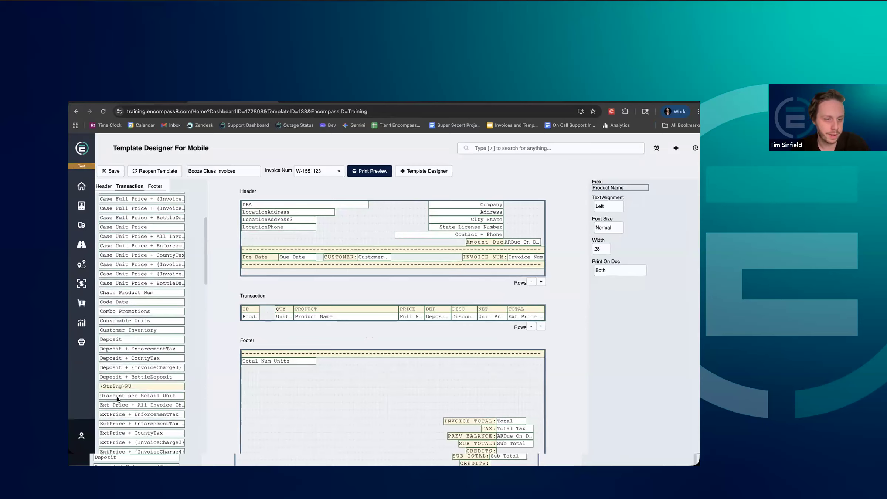
left_click_drag(116, 397, 276, 323)
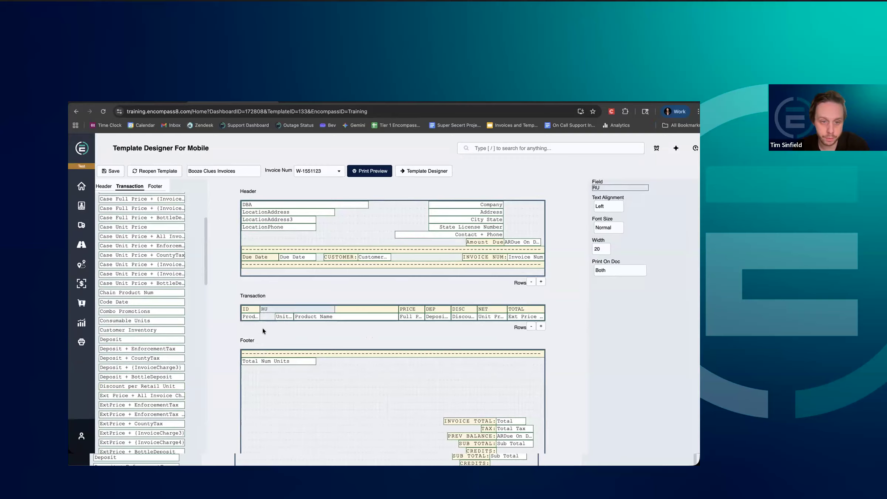
left_click(600, 250)
left_click(574, 259)
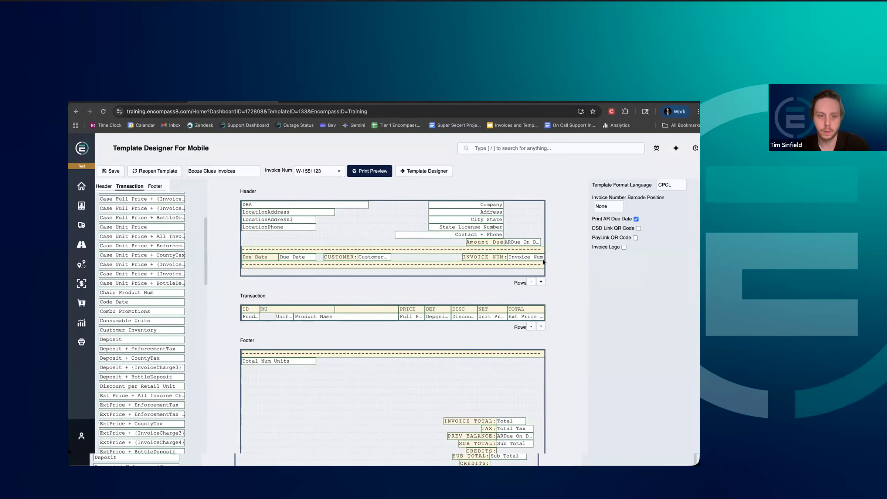
left_click(263, 320)
left_click(604, 248)
type("4")
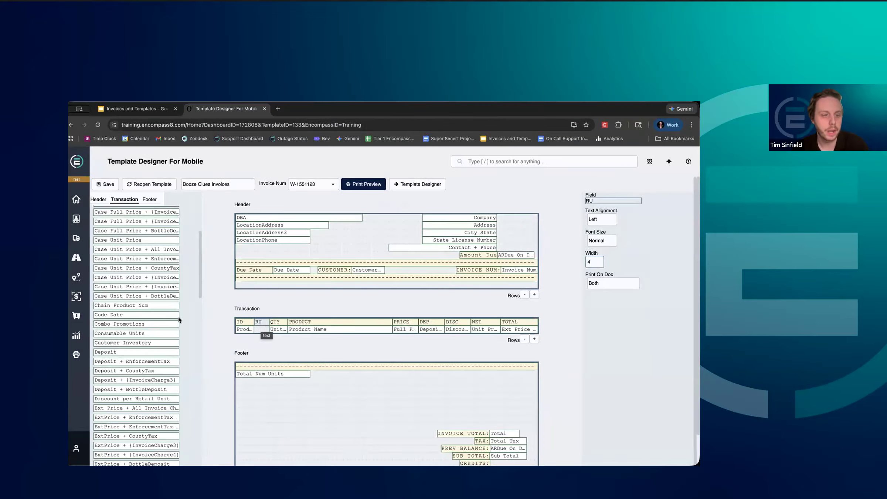
Place the Retail Price per Case field below the RU label in the Transaction section and set its width to 4.
scroll(141, 348, "down", 6)
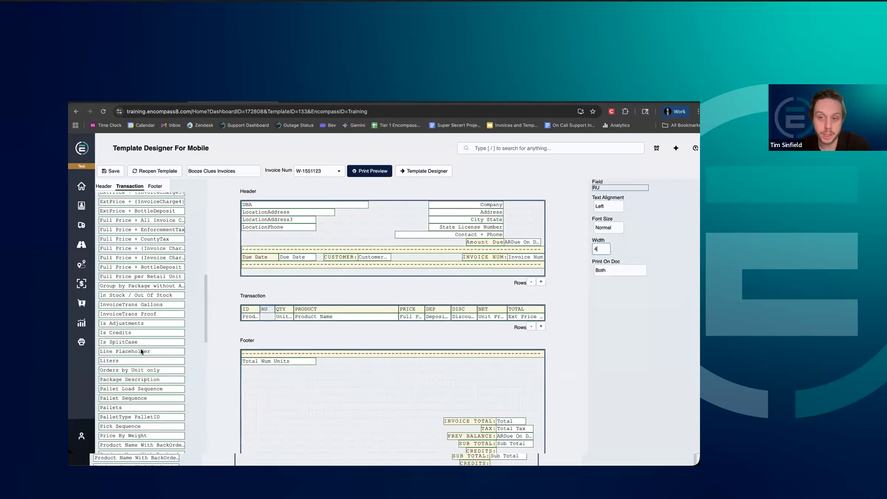
scroll(141, 348, "down", 3)
scroll(141, 349, "down", 1)
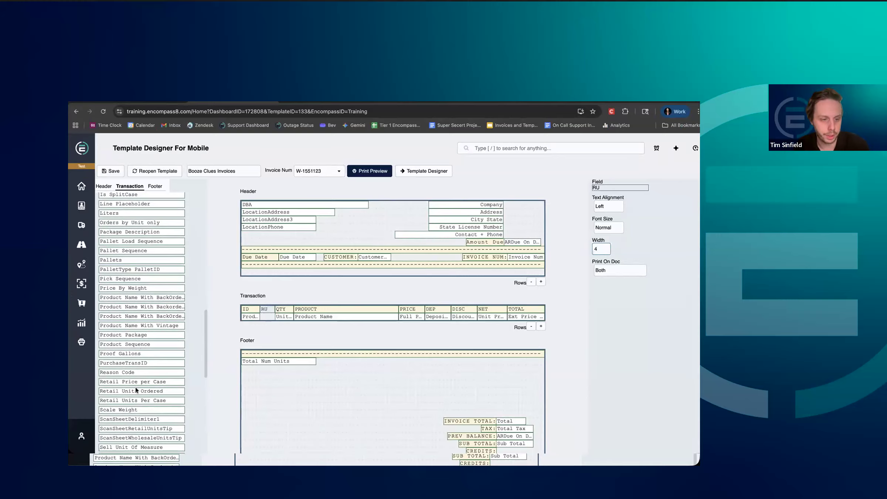
left_click_drag(136, 393, 296, 331)
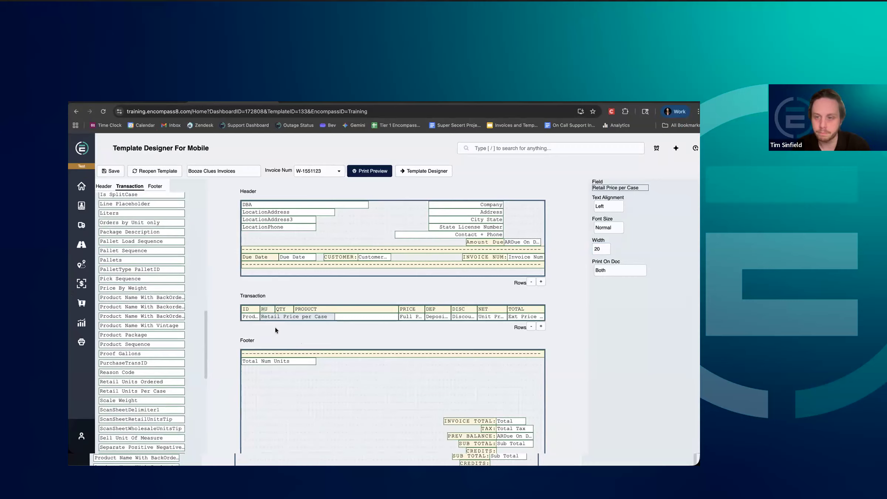
left_click(601, 250)
key("BackSpace")
key("BackSpace")
type("4")
left_click(404, 339)
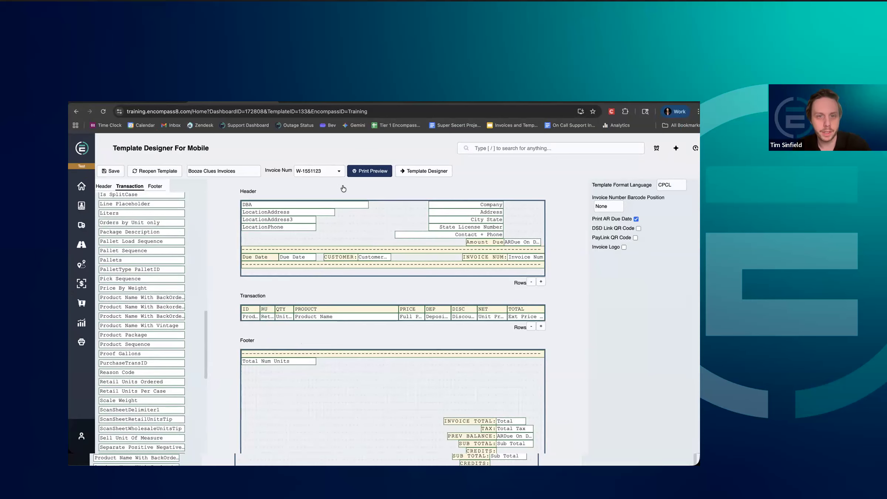
Check the RU column in a print preview of the invoice, and remove the Retail Price per Case field from the Transaction section.
left_click(351, 174)
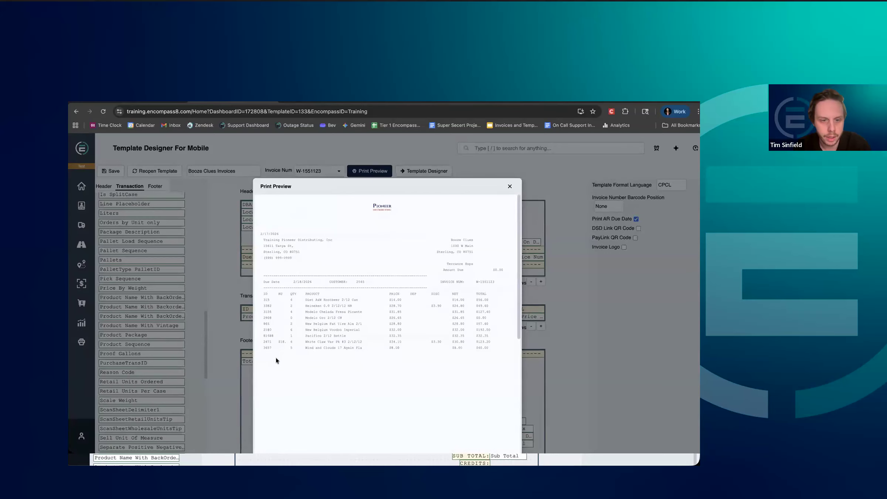
left_click(509, 186)
left_click(267, 317)
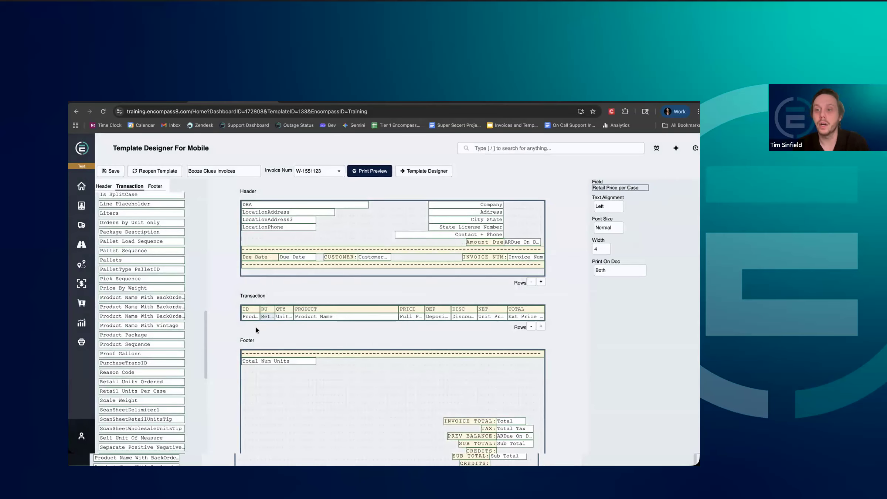
left_click_drag(266, 317, 477, 343)
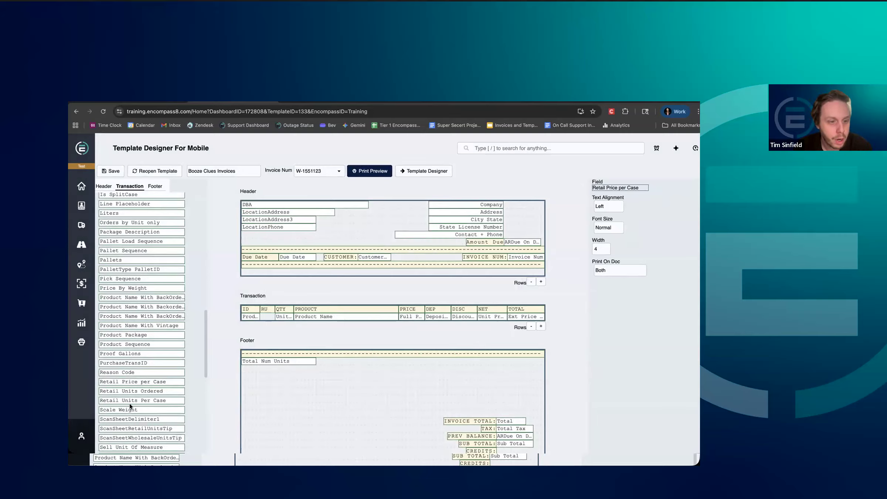
Place the Retail Units Ordered field below the RU label in the Transaction section and set its width to 4.
left_click_drag(133, 403, 288, 331)
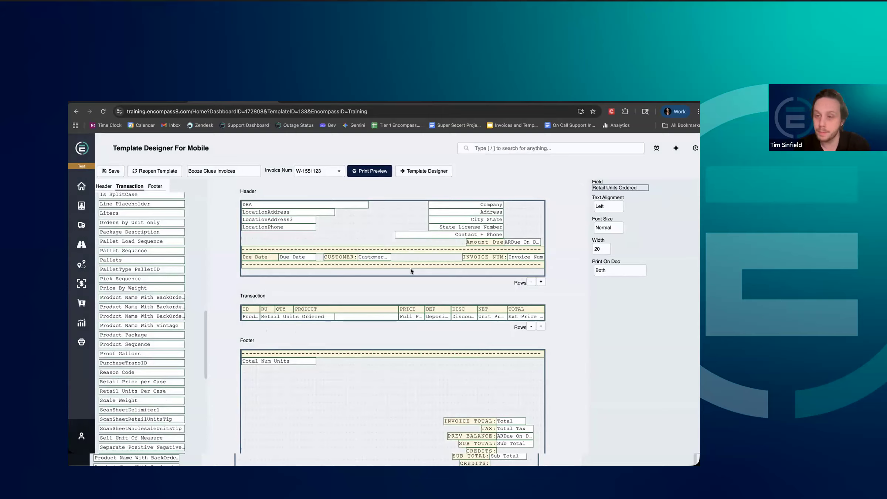
left_click_drag(602, 249, 594, 261)
type("4")
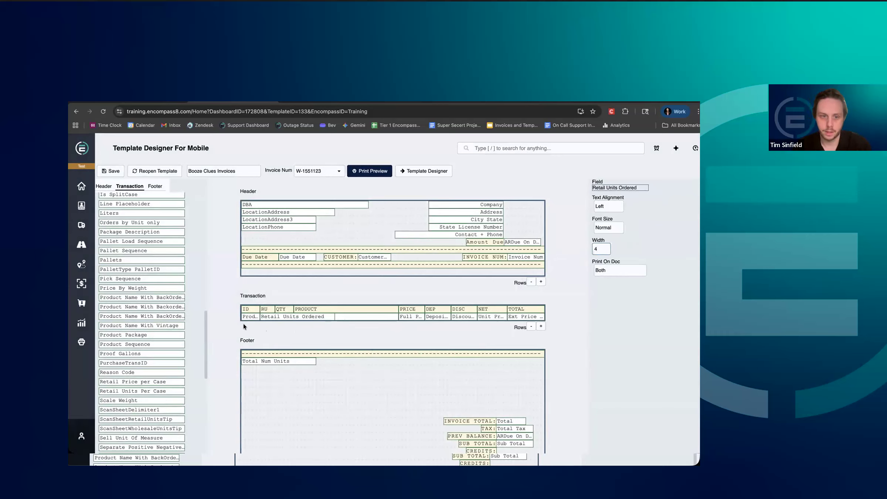
left_click(264, 330)
double_click(601, 249)
type("4")
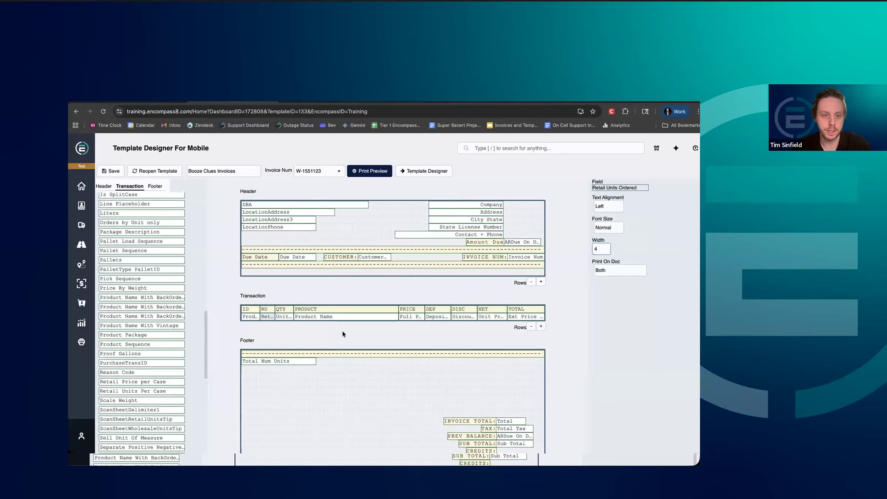
left_click(308, 350)
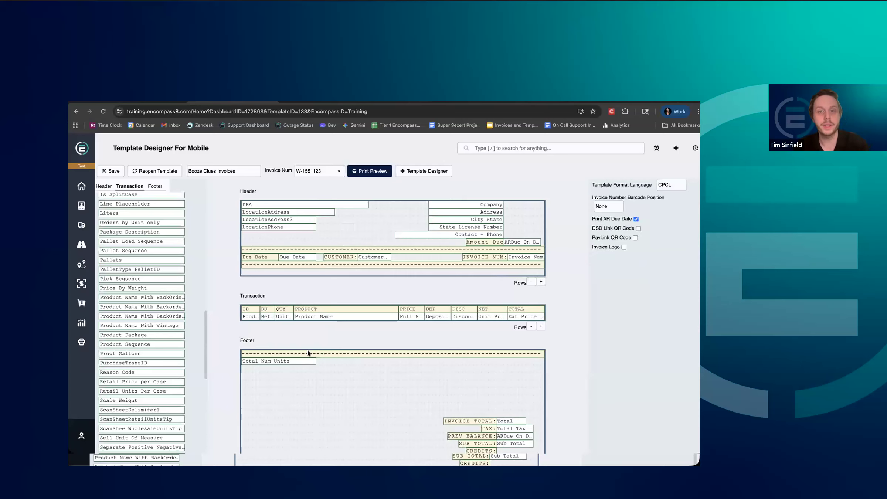
Preview the printed invoice and examine the RU values in its product lines.
left_click(355, 174)
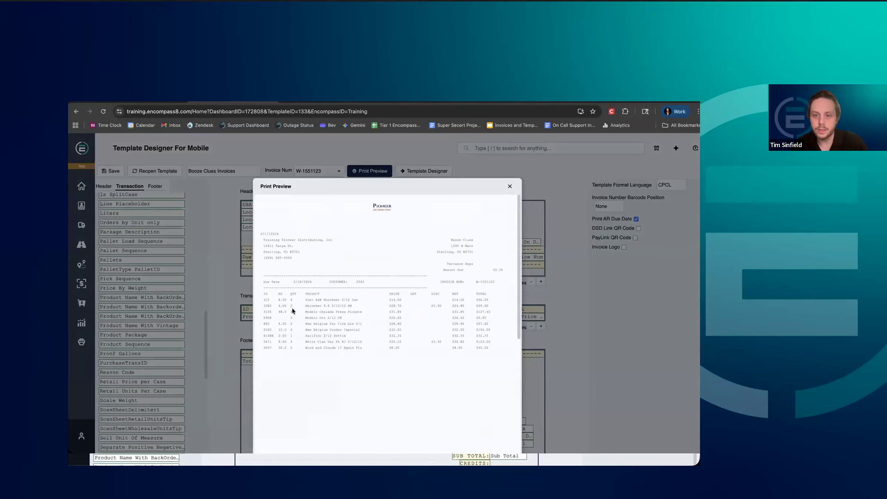
scroll(265, 319, "down", 2)
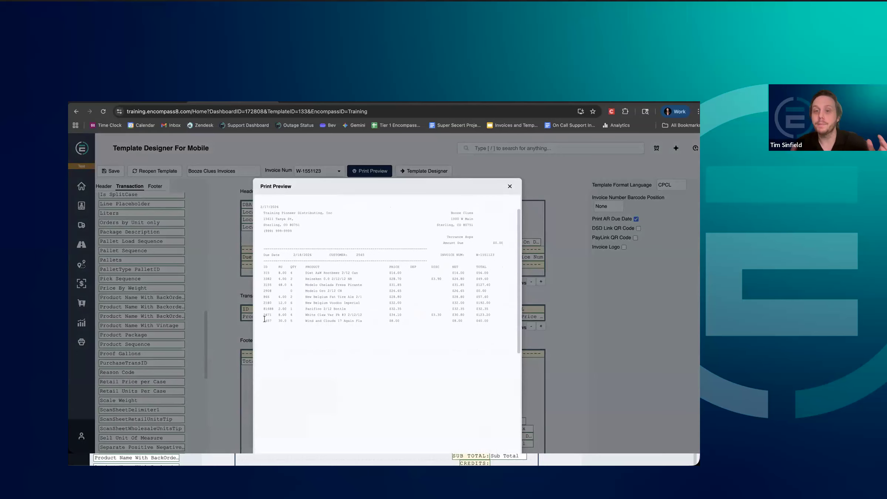
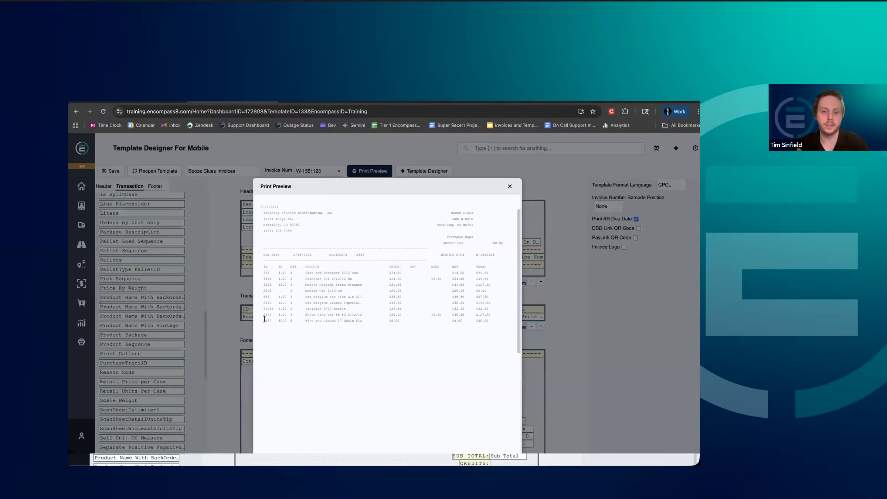
Close the print preview and save the Booze Clues Invoices mobile template.
left_click(510, 186)
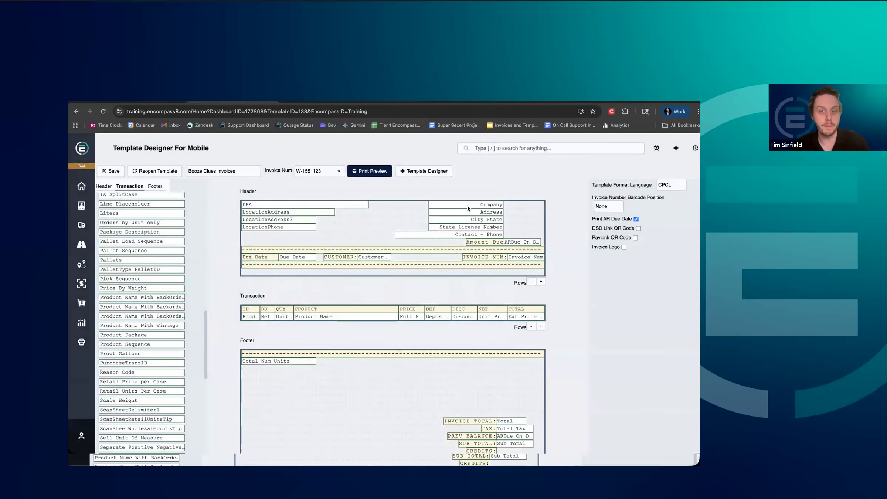
left_click(105, 184)
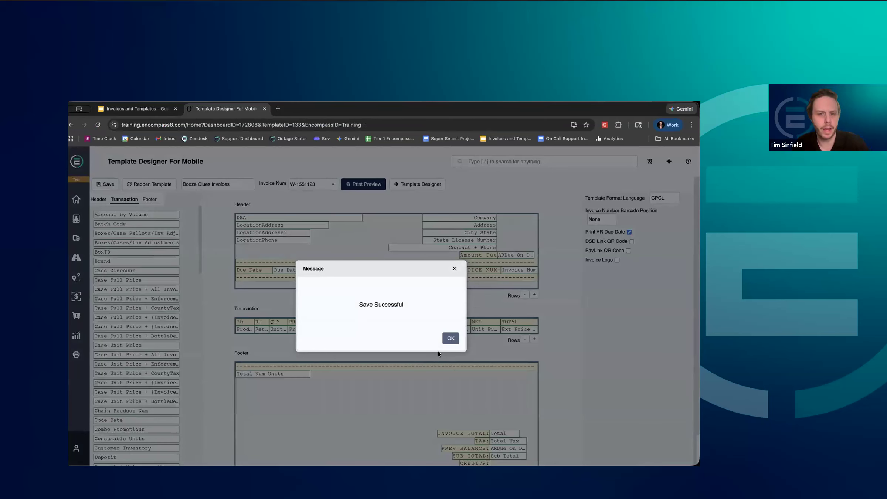
left_click(450, 339)
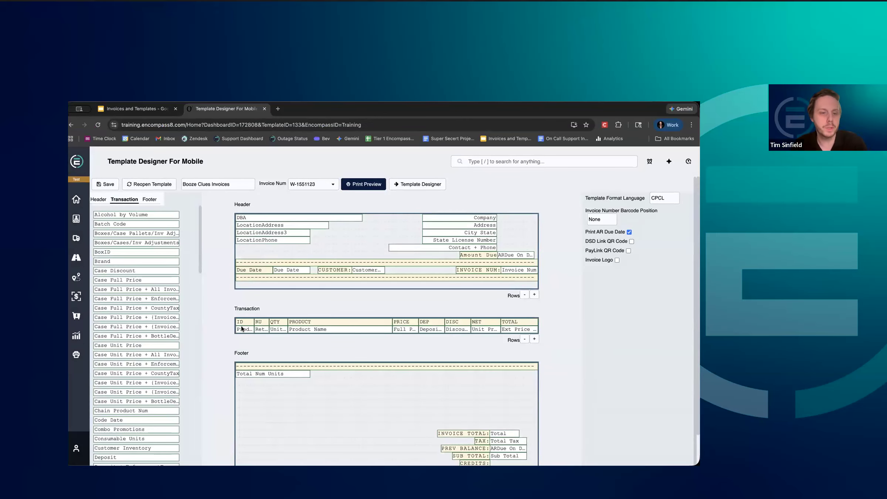
Open the template in the non-mobile Template Designer, rename the RU column label in the Transaction section to XX, and save the template.
left_click(257, 323)
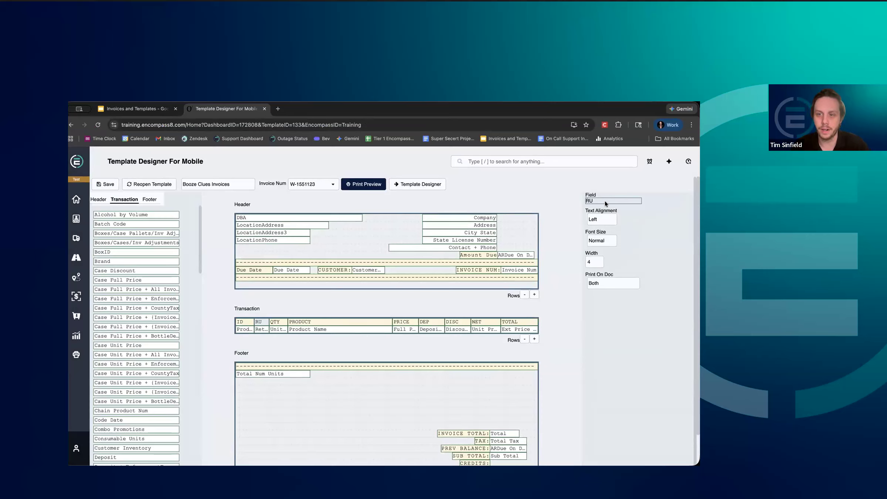
left_click(425, 183)
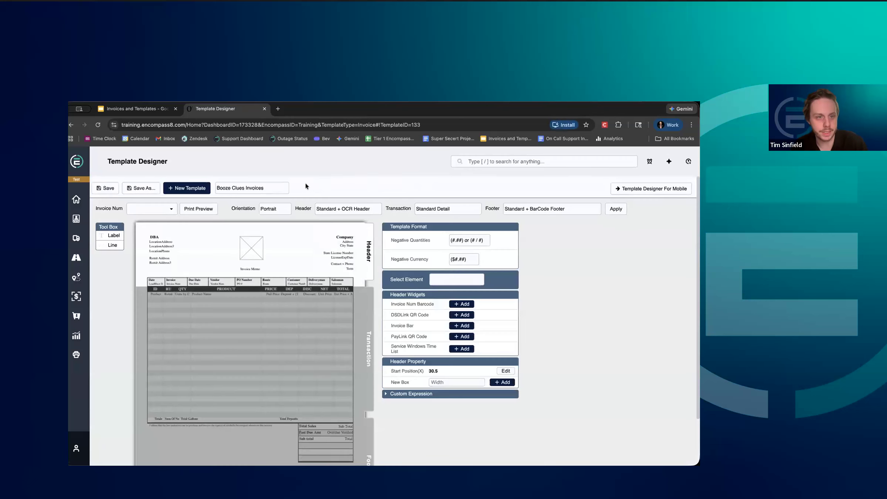
left_click(168, 290)
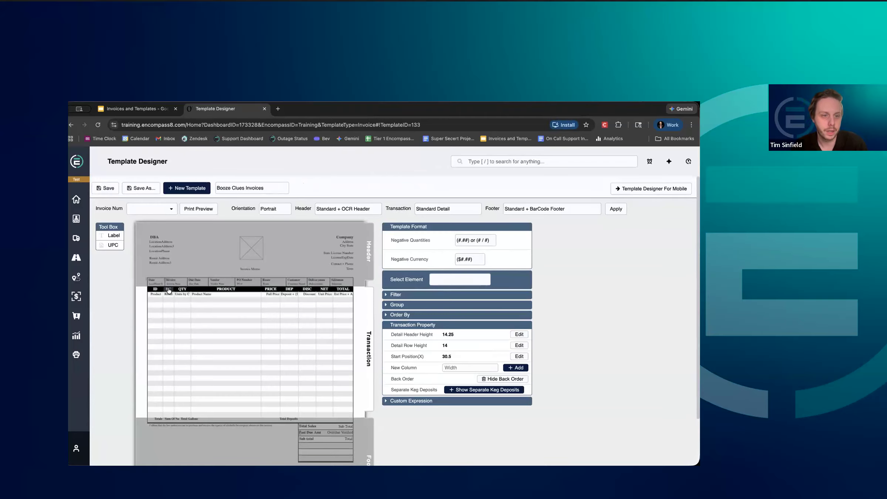
left_click(168, 291)
left_click(475, 316)
type("XX")
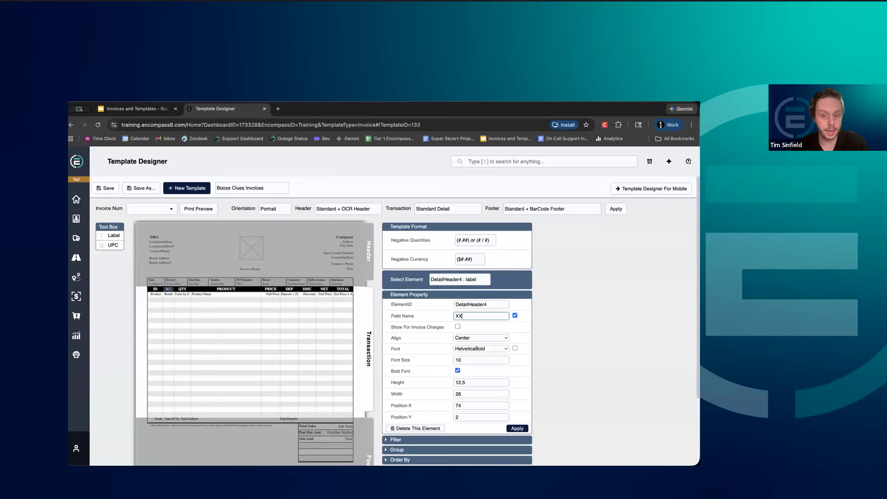
left_click(508, 428)
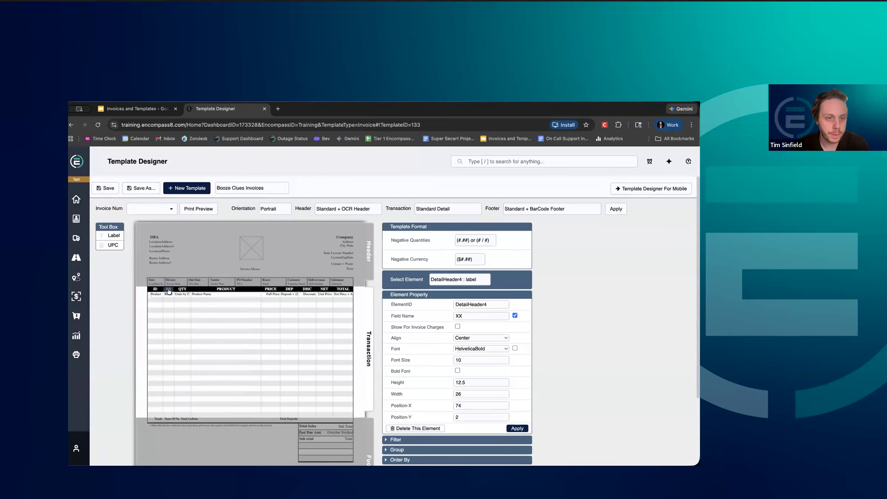
left_click(108, 192)
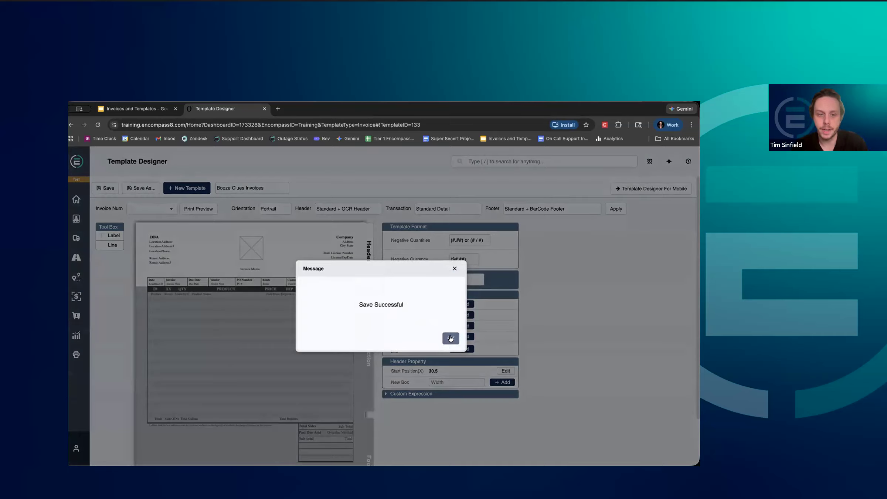
left_click(451, 339)
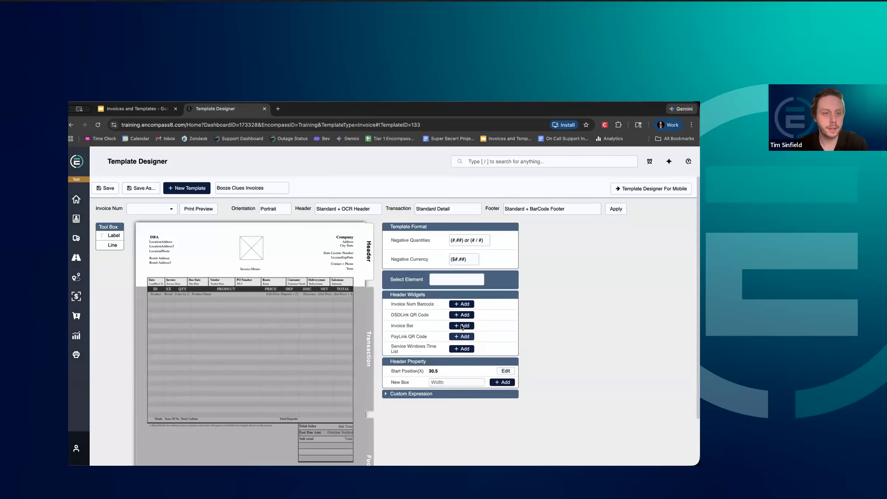
Return to Template Designer For Mobile and check the properties of the renamed column label in the Transaction section.
left_click(624, 190)
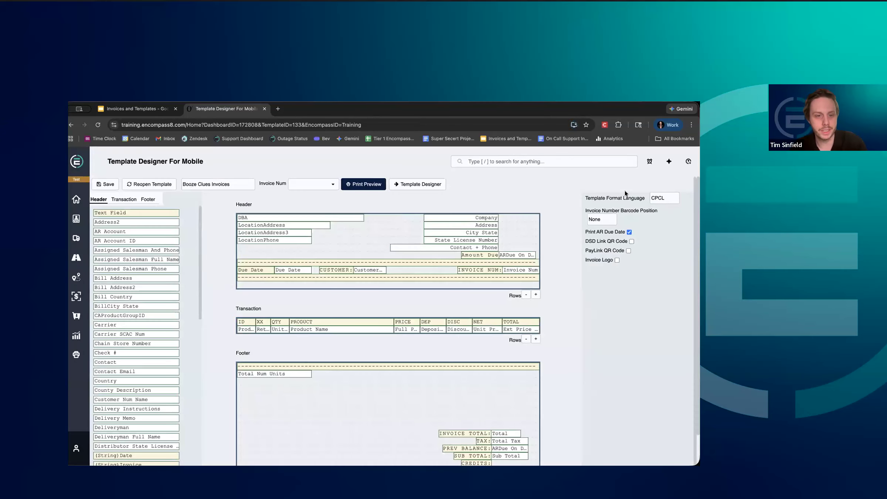
left_click(261, 323)
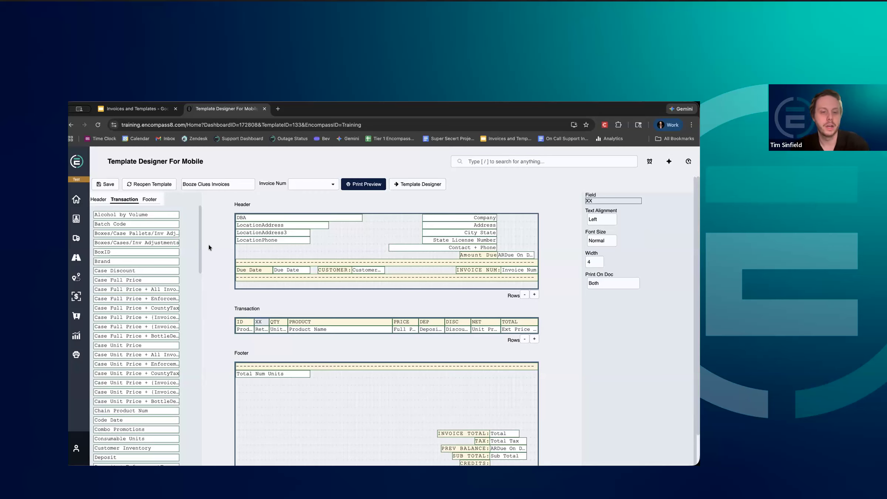
Switch to the Invoices and Templates presentation in Google Slides and show the Key Takeaways slide with its rows still blank.
left_click(158, 111)
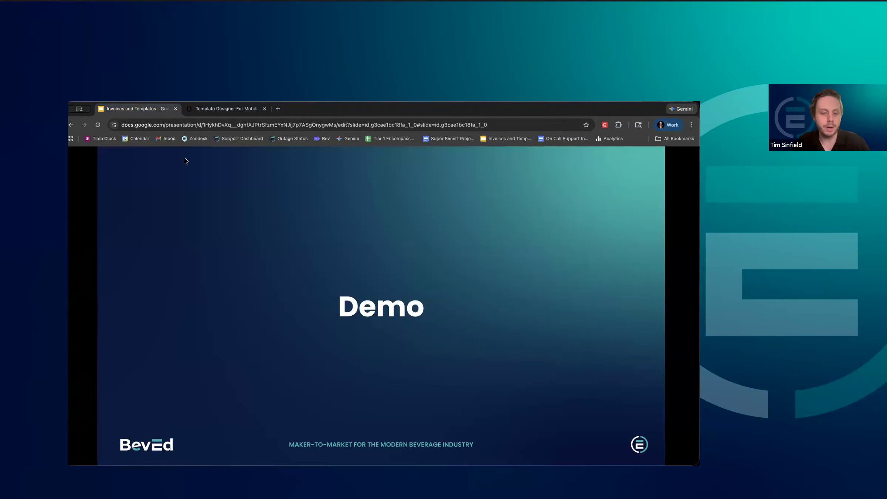
mouse_move(132, 394)
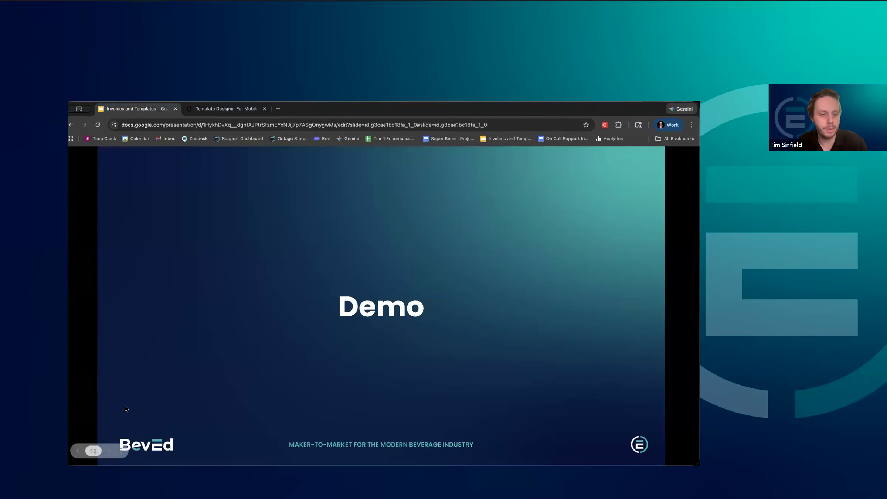
left_click(108, 452)
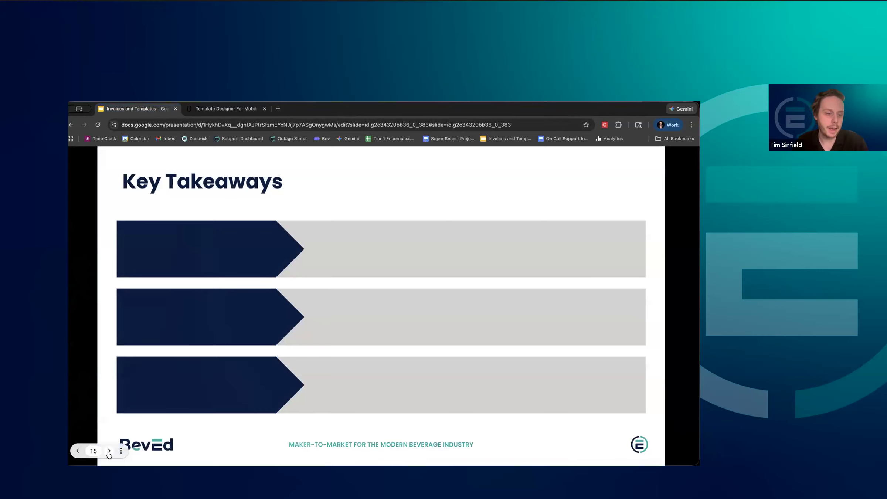
left_click(109, 452)
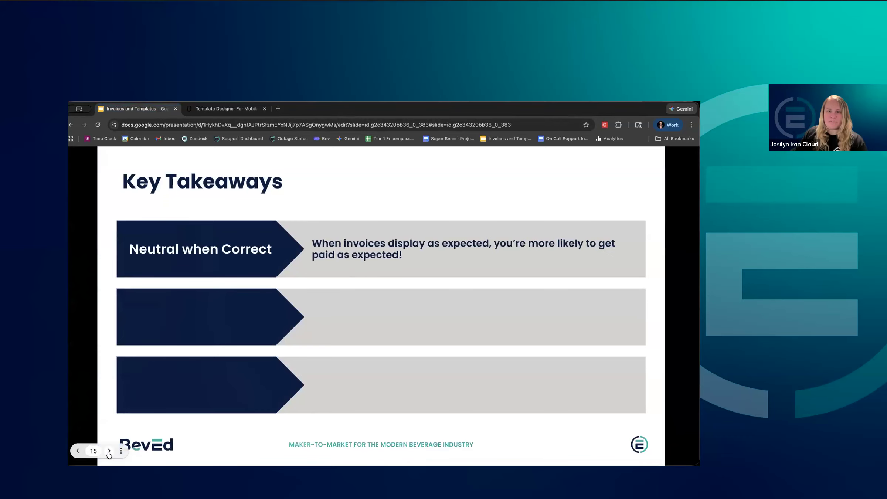
left_click(78, 451)
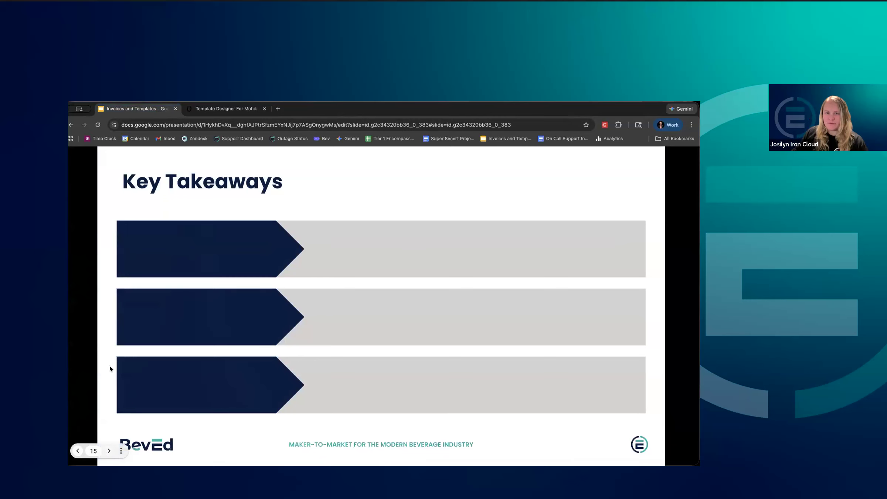
Switch to Template Designer For Mobile in Encompass and try to place the Brand transaction field in the Header section.
left_click(203, 109)
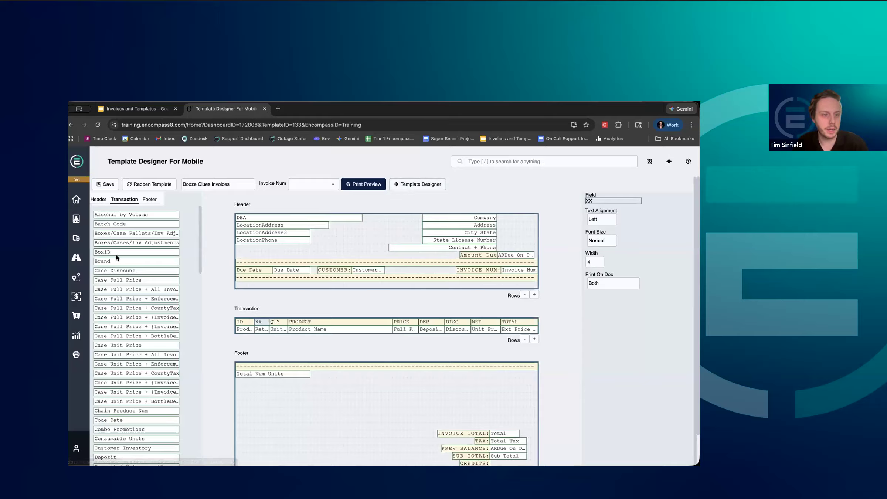
left_click_drag(118, 259, 266, 244)
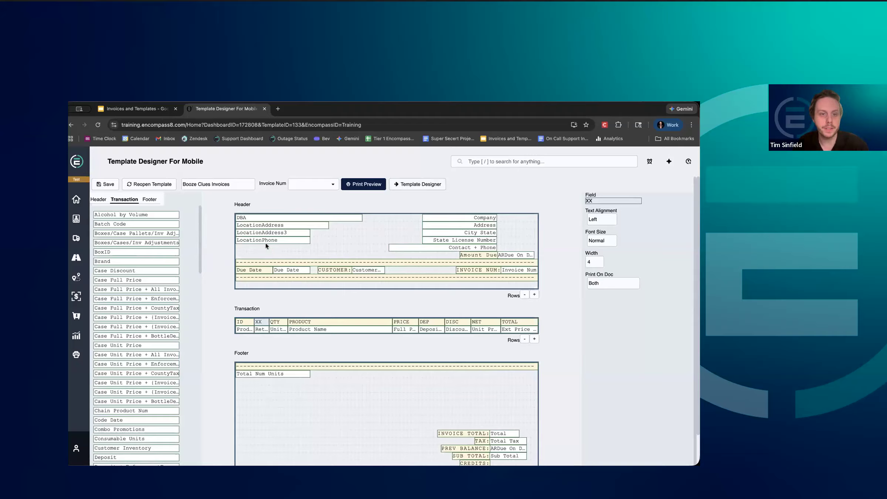
left_click_drag(124, 260, 274, 252)
left_click_drag(112, 261, 253, 250)
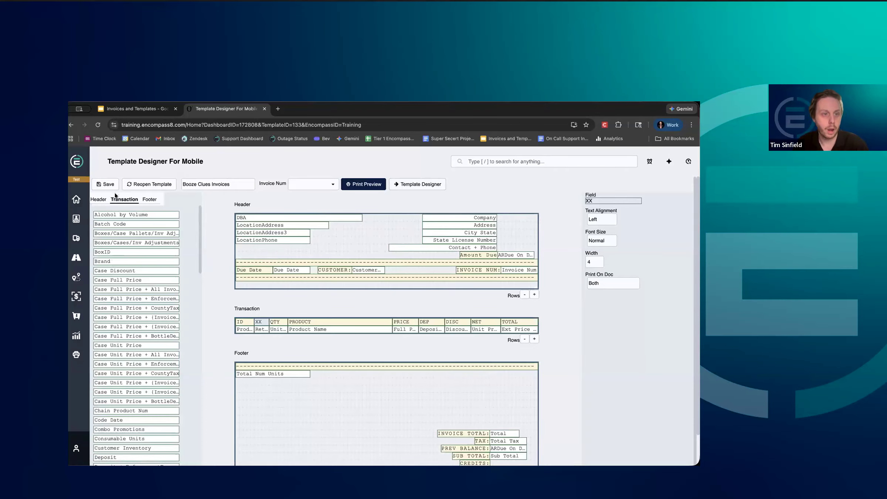
Place the Bill Country, Assigned Salesman Full Name and AR Account ID fields in the Header section, and reload the page to discard them.
left_click(96, 198)
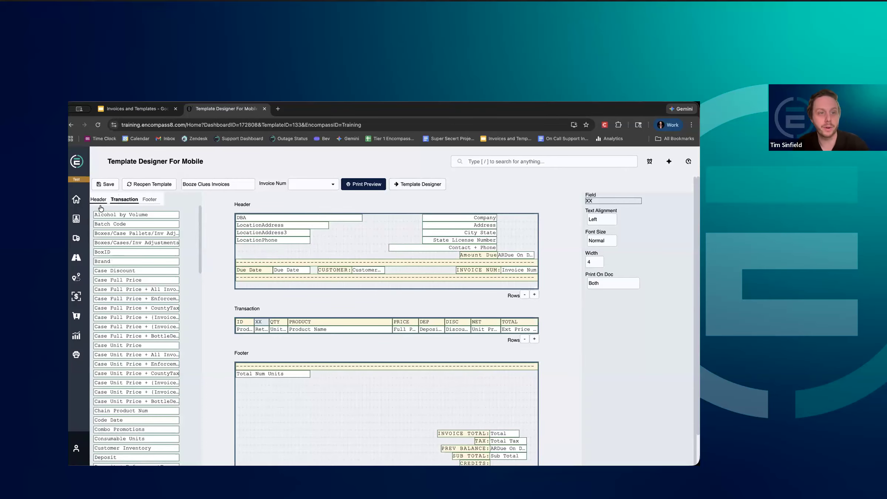
left_click_drag(122, 297, 266, 249)
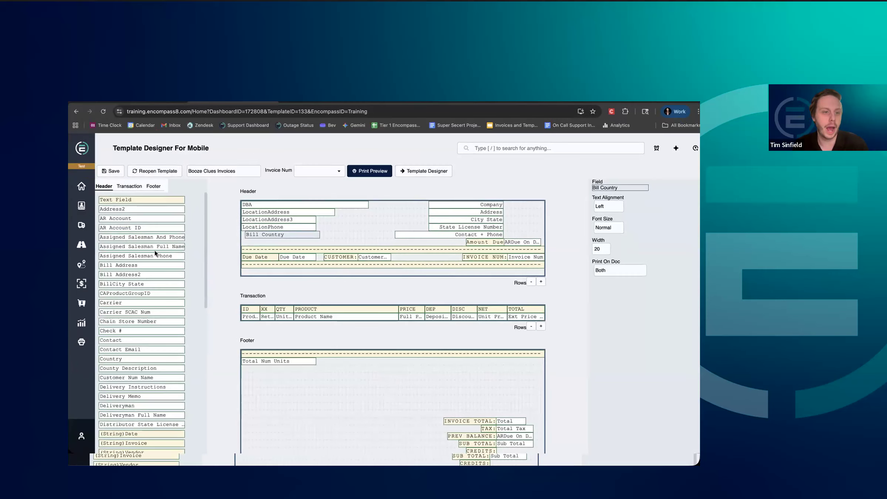
left_click_drag(165, 257, 340, 246)
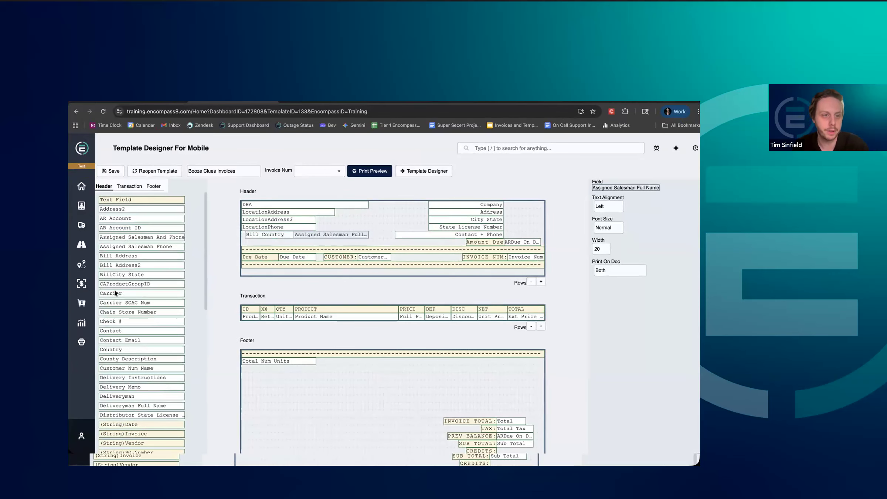
left_click_drag(148, 229, 396, 235)
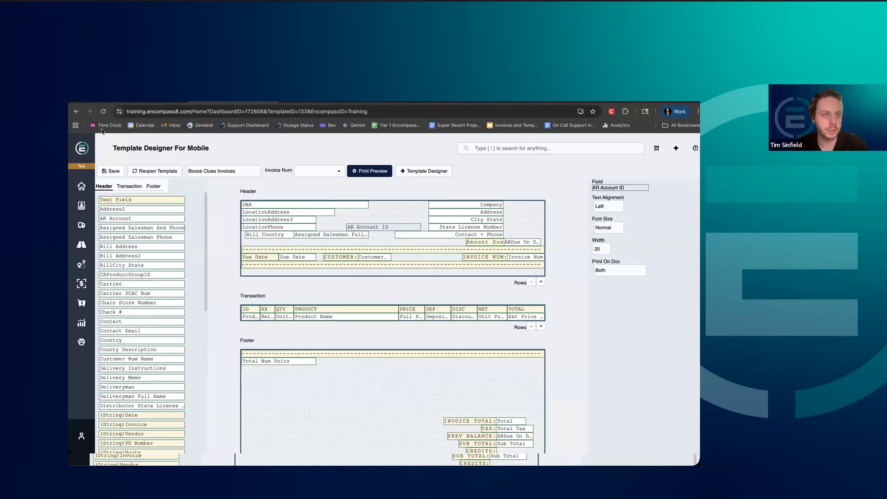
left_click(104, 112)
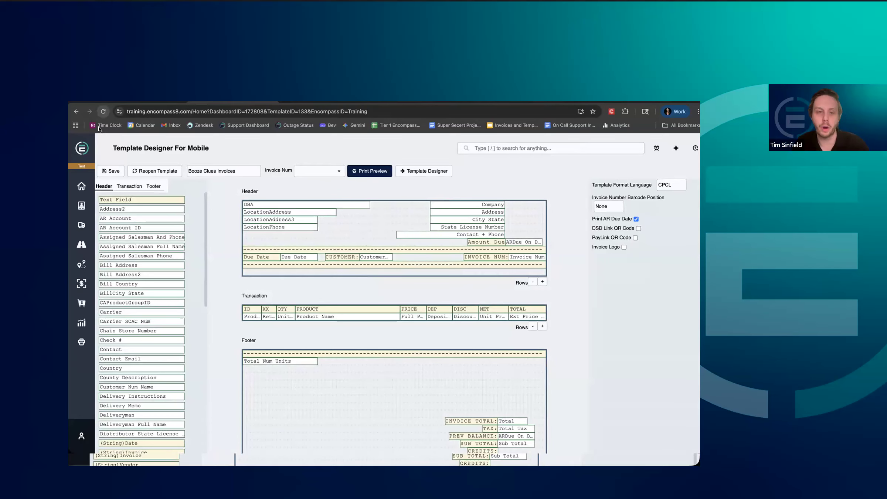
Switch back to the Google Slides presentation and reveal the first row of the Key Takeaways slide.
left_click(119, 103)
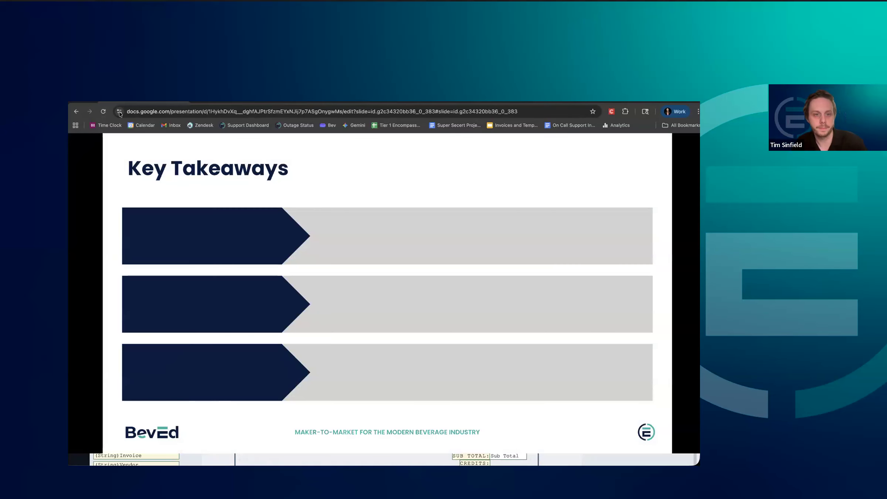
mouse_move(113, 435)
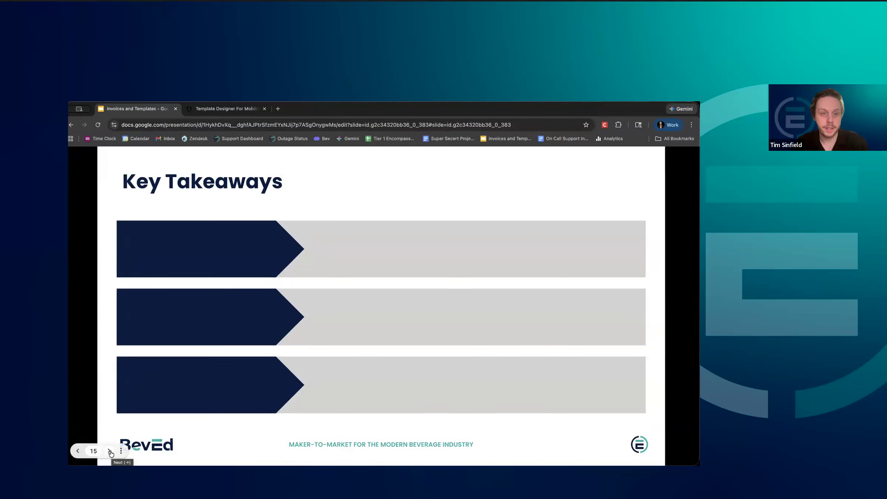
left_click(109, 451)
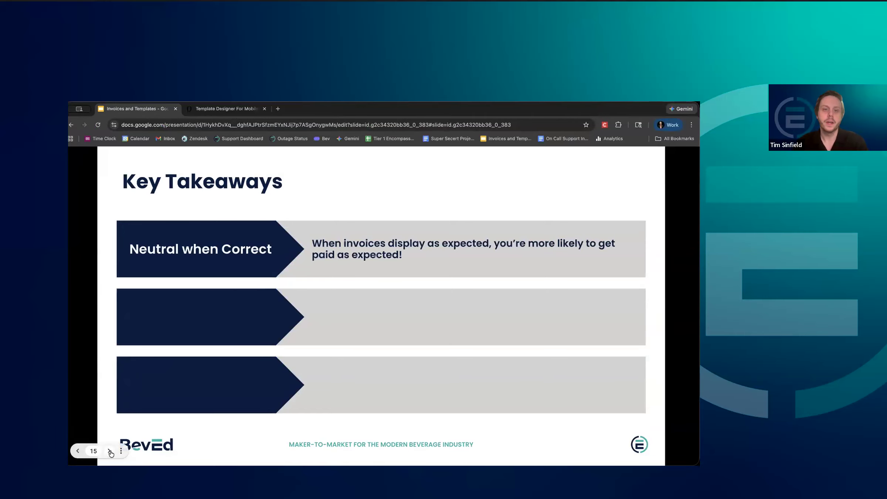